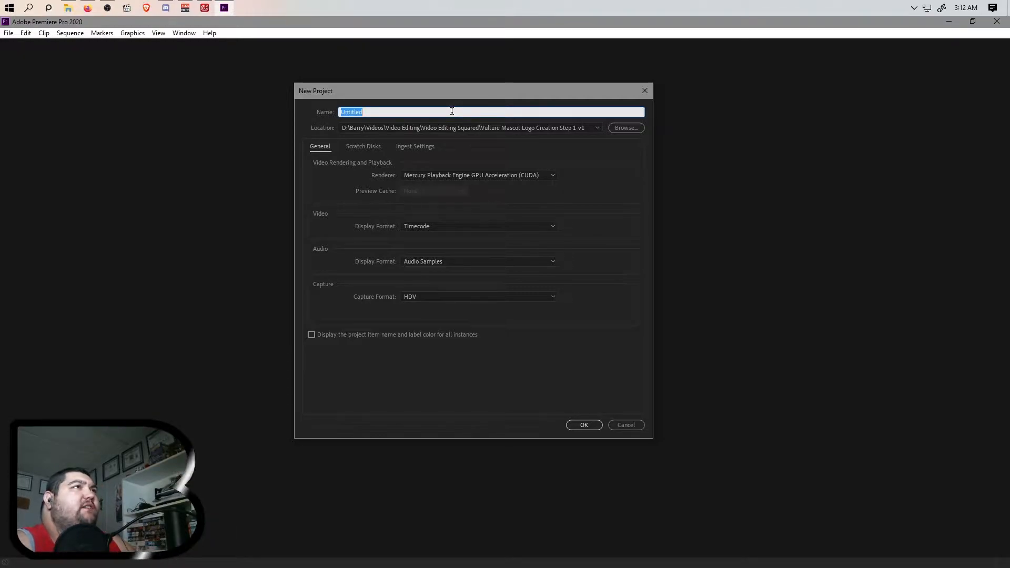
# - Browse for the new project's location and go up to the Video Editing Squared folder
pyautogui.click(621, 127)
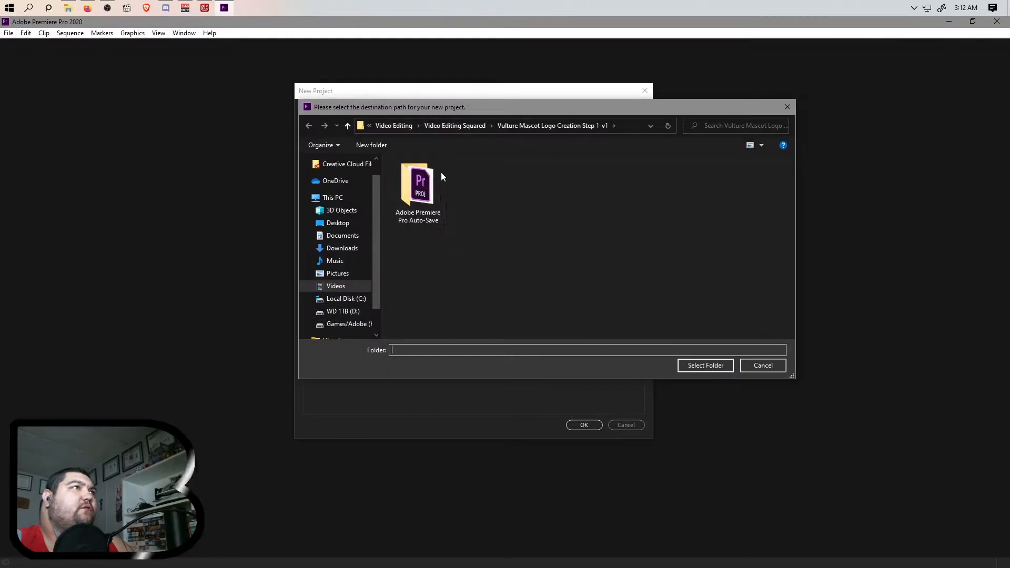
pyautogui.click(371, 145)
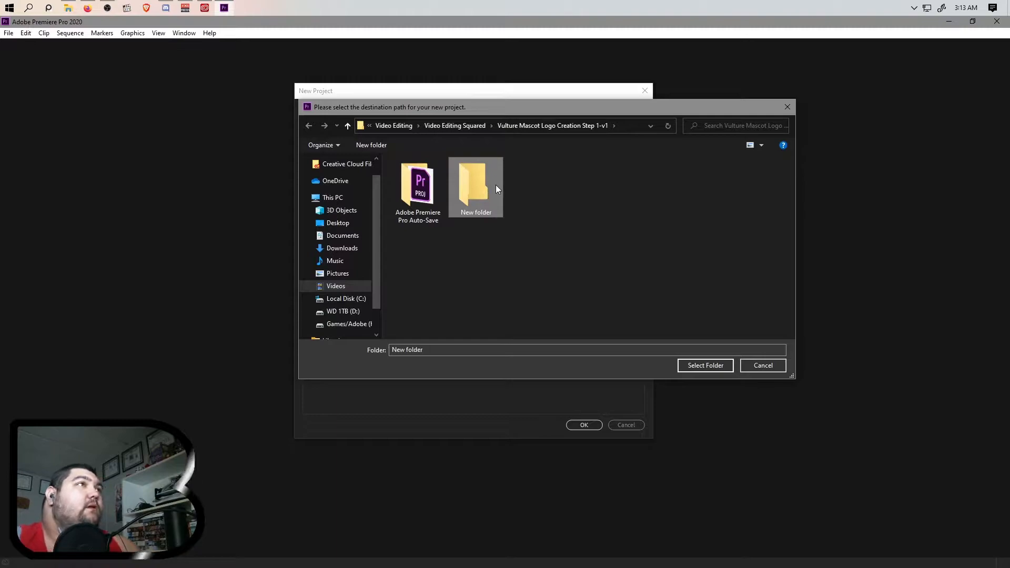
pyautogui.press('Delete')
pyautogui.click(473, 130)
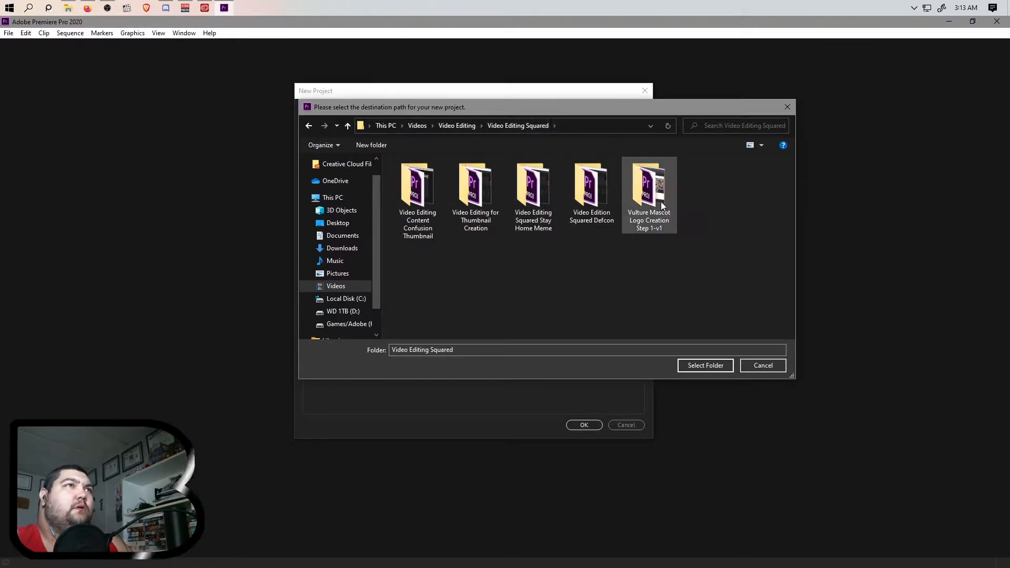
# - Create a folder named "Vulture Mascot Logo Creation Step 2 -v1" in Video Editing Squared and choose it as the project location
pyautogui.click(377, 145)
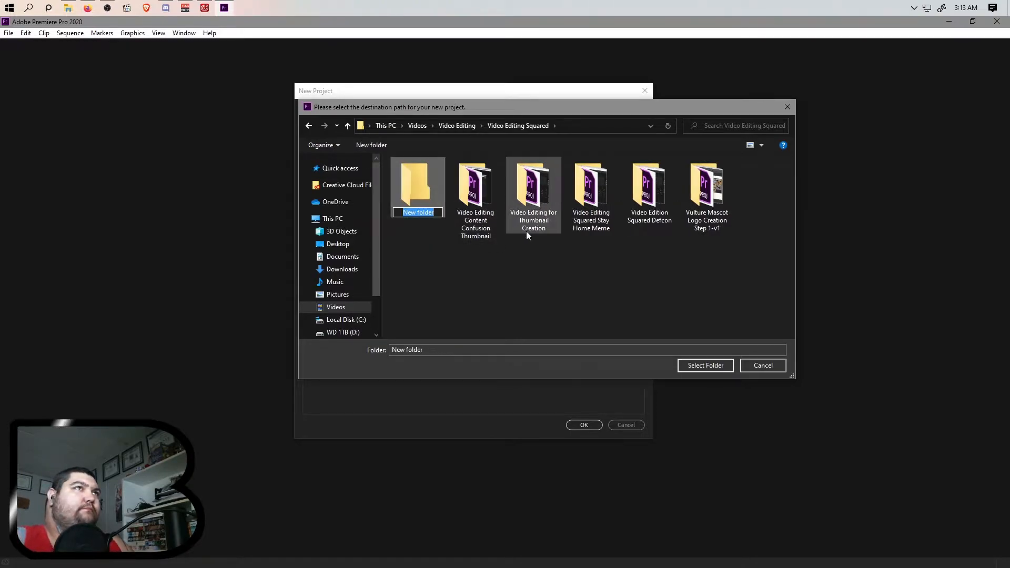
pyautogui.write('Vulture')
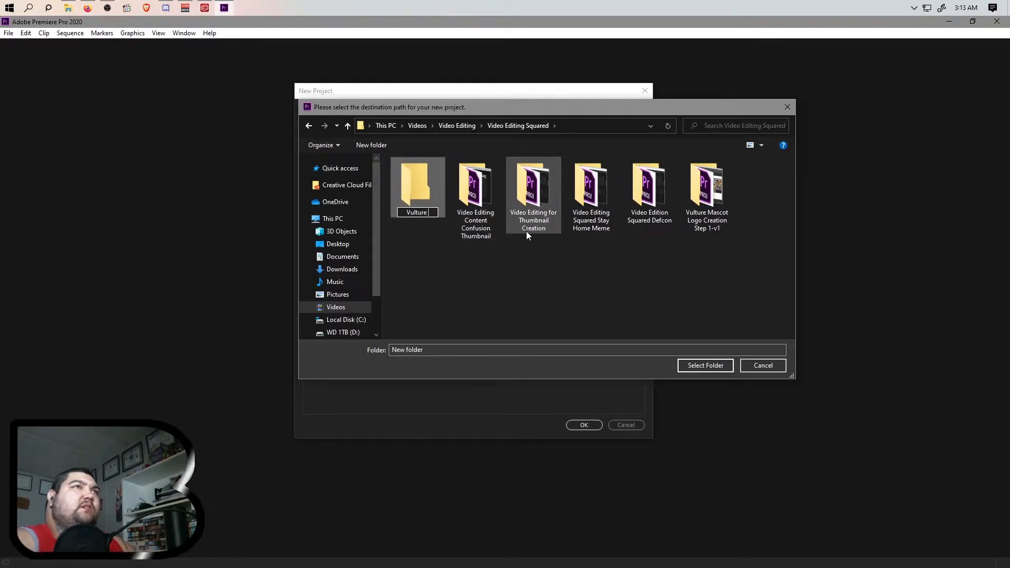
pyautogui.write(' Mascot Lo')
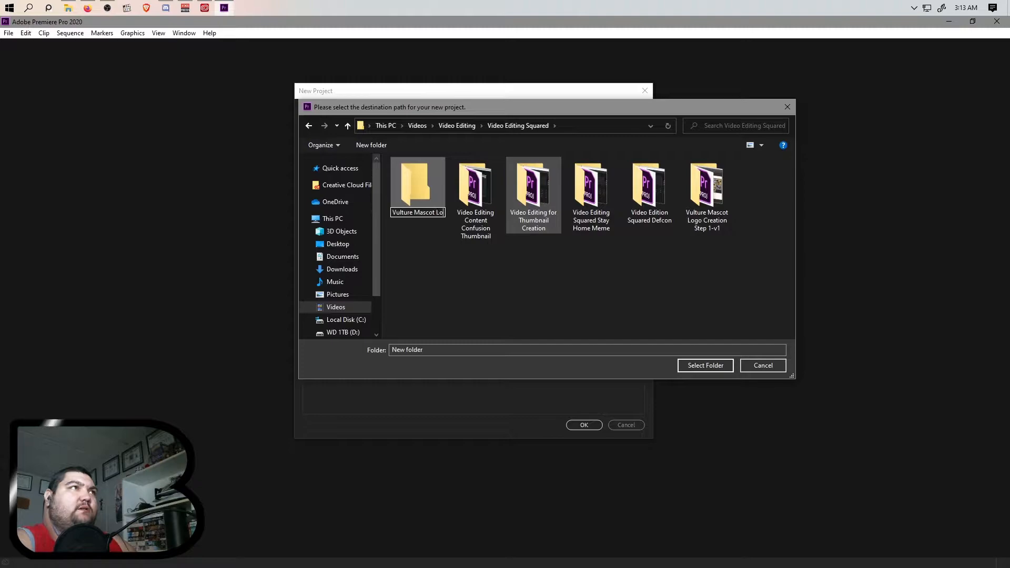
pyautogui.write('go Creation Ste')
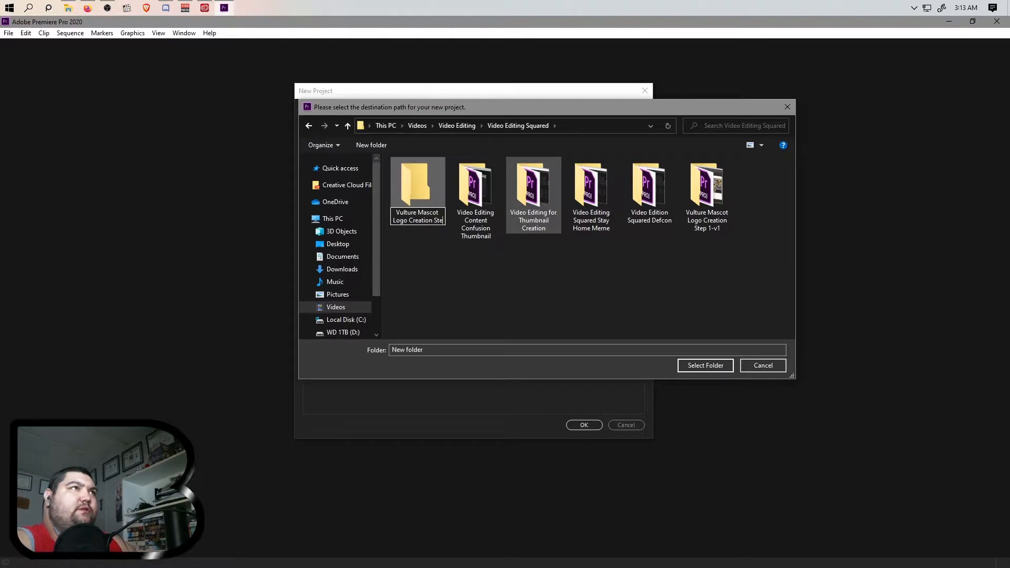
pyautogui.write('p 2-v1')
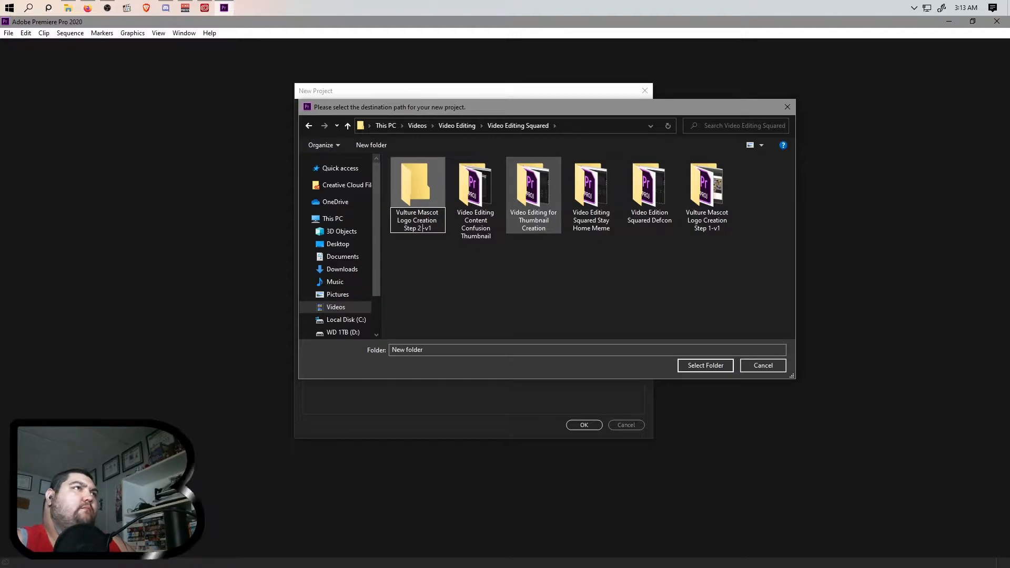
pyautogui.click(526, 280)
pyautogui.click(702, 223)
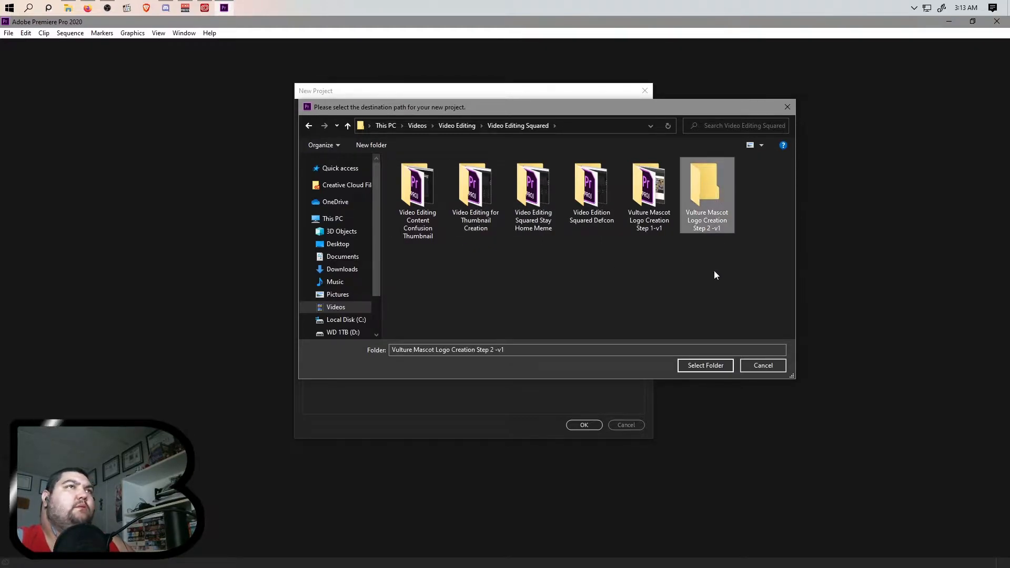
pyautogui.click(705, 365)
# - Name the project "Vulture Mascot Logo Creation Step 2 -v1" and create it
pyautogui.click(431, 111)
pyautogui.doubleClick(432, 111)
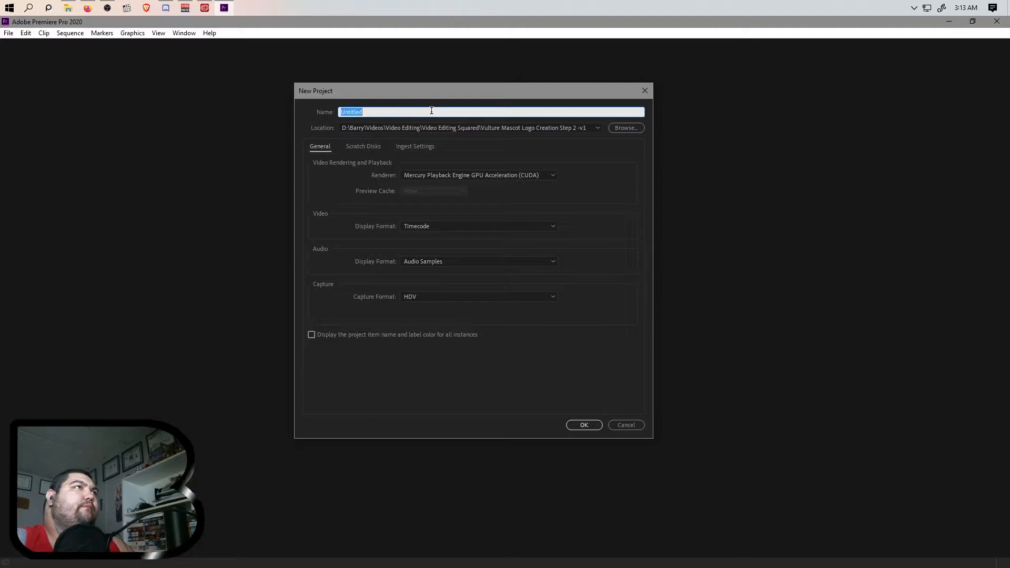
pyautogui.write('Vulture Masctor')
pyautogui.press('BackSpace')
pyautogui.press('BackSpace')
pyautogui.press('BackSpace')
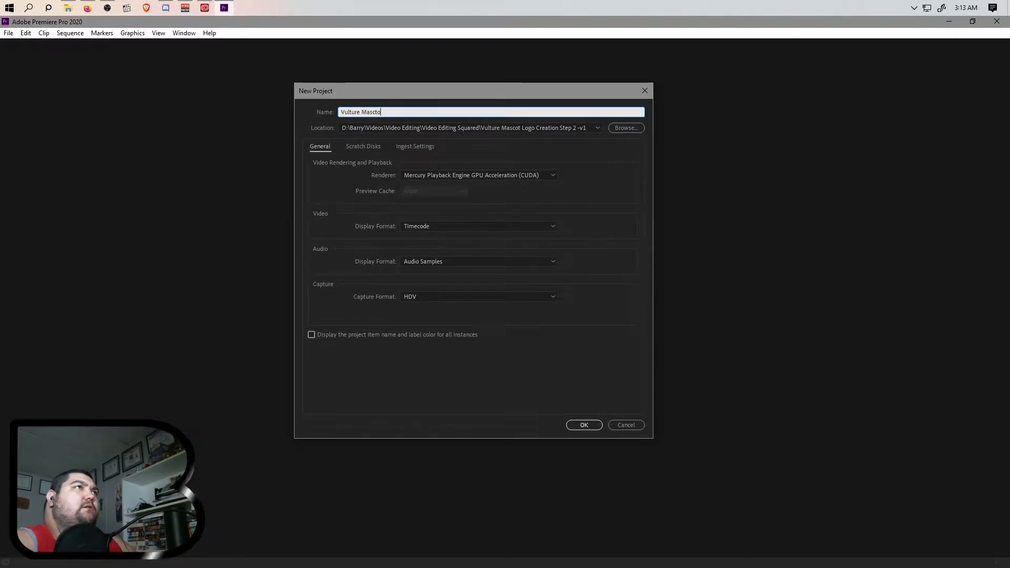
pyautogui.write('ot Logo Creation Step 2')
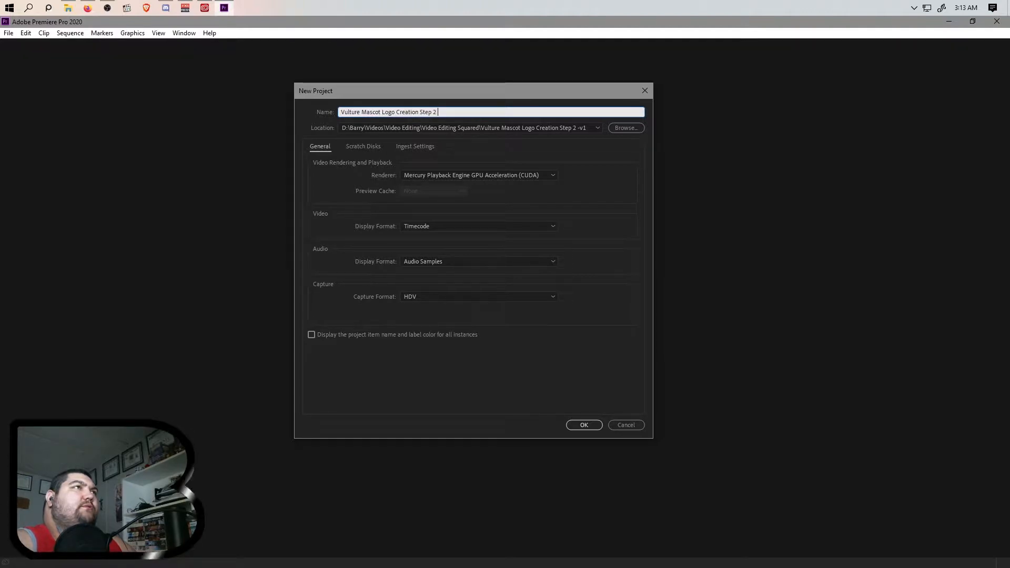
pyautogui.write(' -v1')
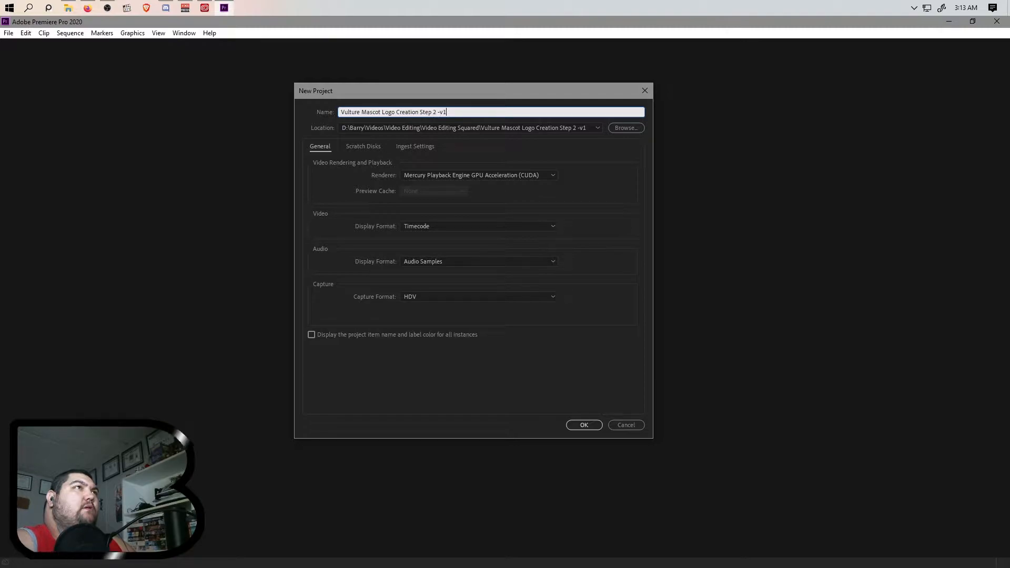
pyautogui.click(578, 425)
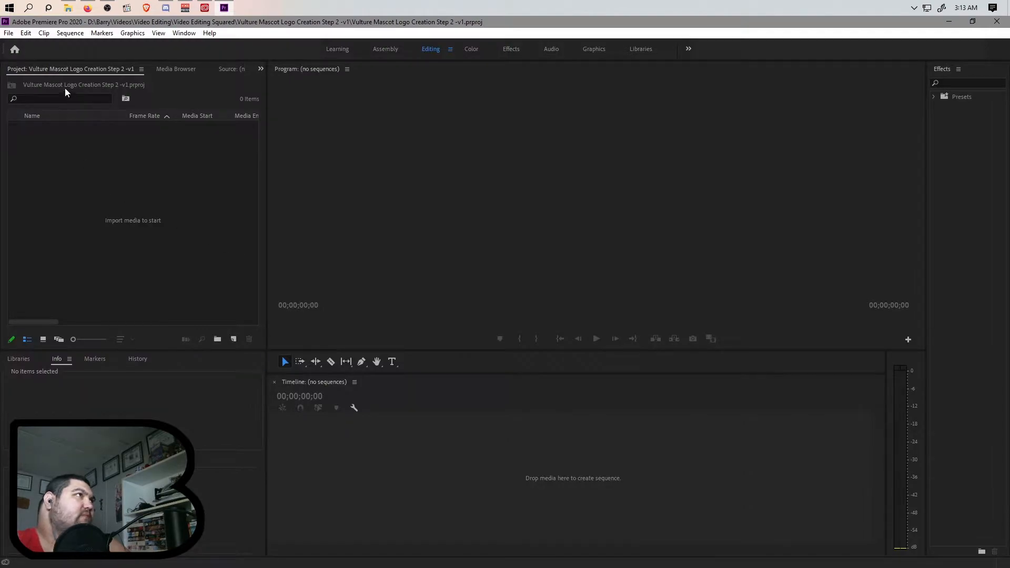
pyautogui.moveTo(68, 69); pyautogui.dragTo(50, 367)
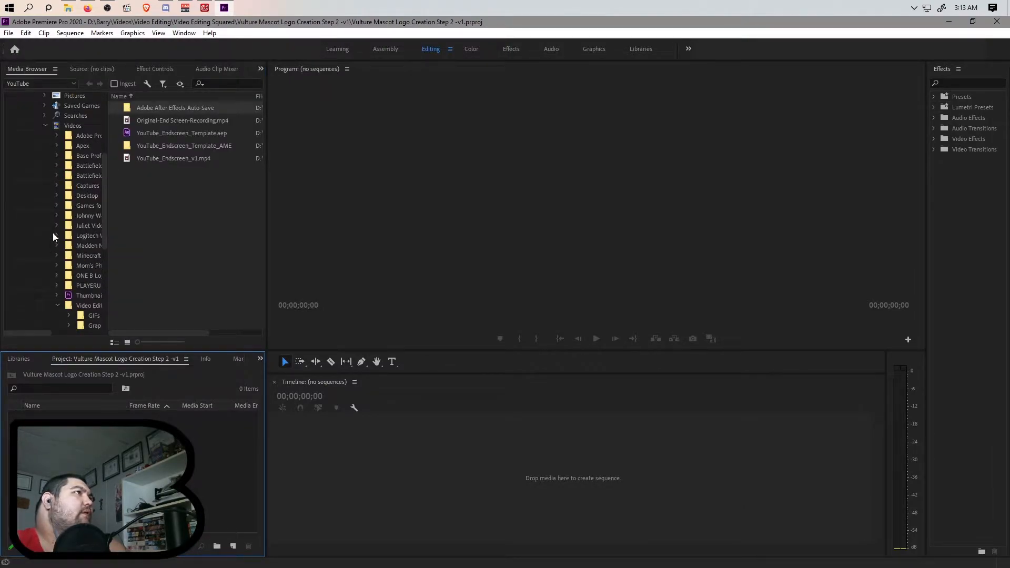
pyautogui.click(73, 125)
pyautogui.click(68, 8)
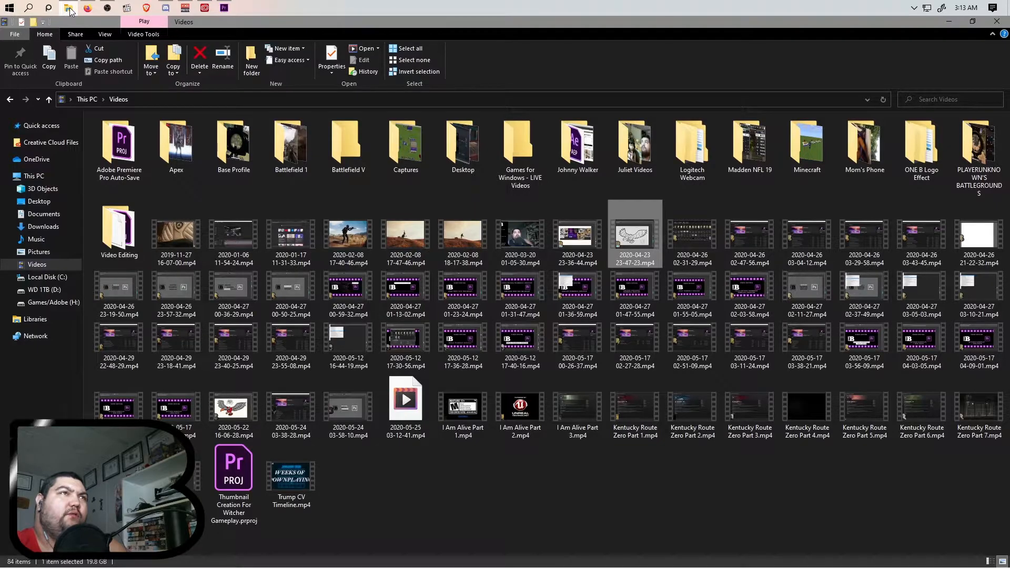
pyautogui.click(68, 9)
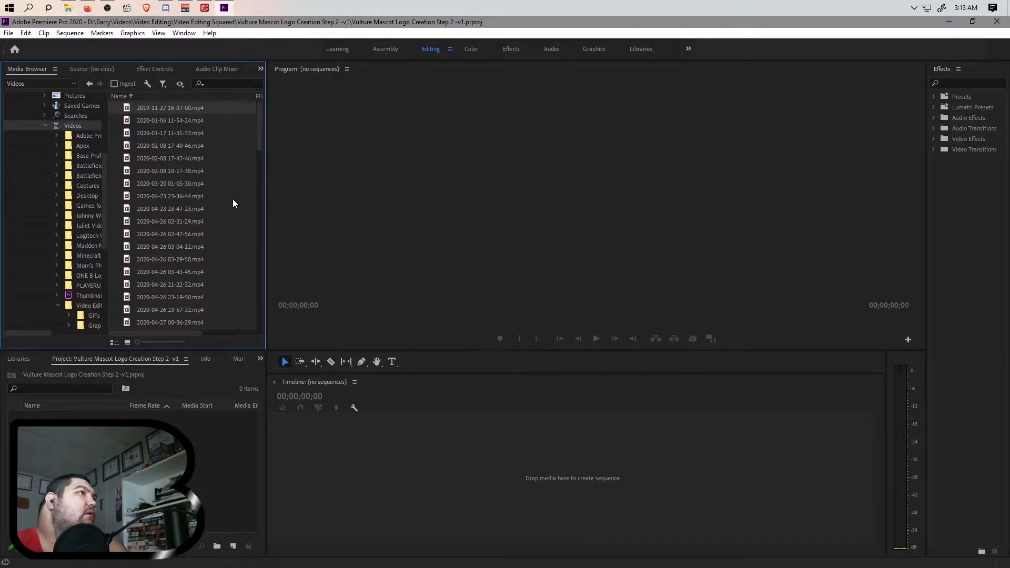
pyautogui.click(199, 208)
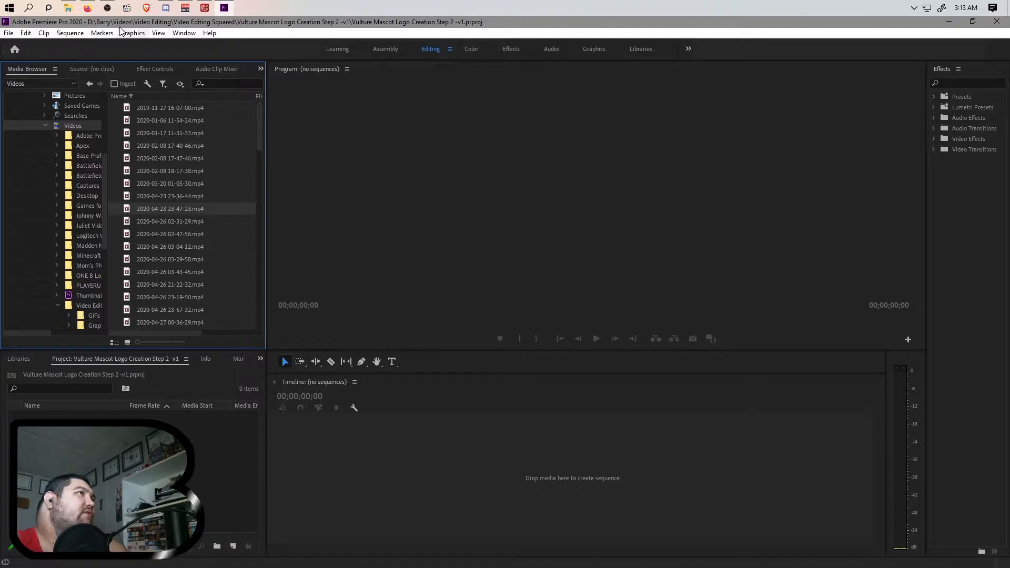
pyautogui.click(68, 7)
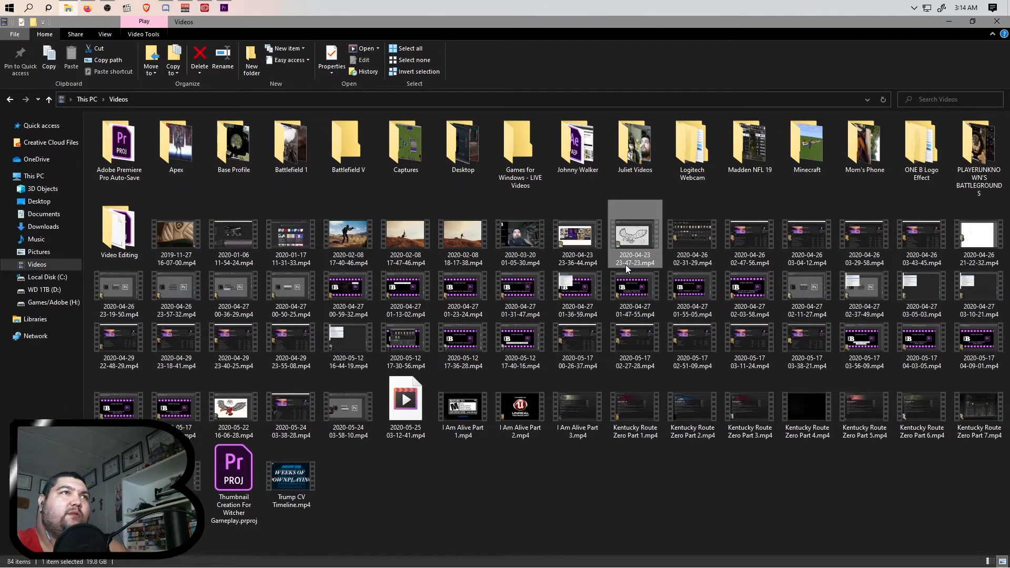
pyautogui.click(224, 8)
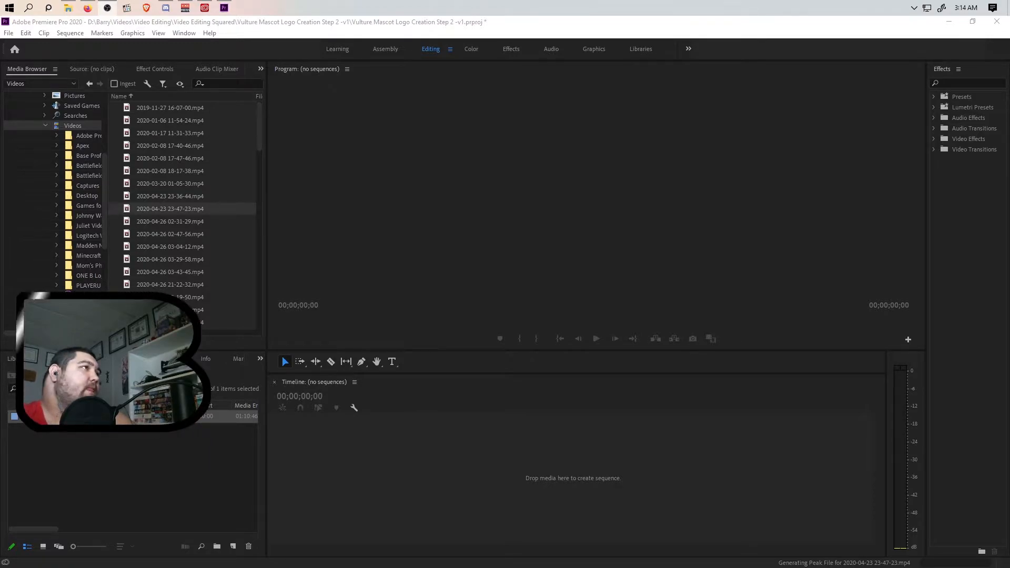
# - Import YouTube_Endscreen_v1.mp4 into the project from the YouTube folder inside Video Editing's The One B folder
pyautogui.moveTo(260, 144); pyautogui.dragTo(265, 338)
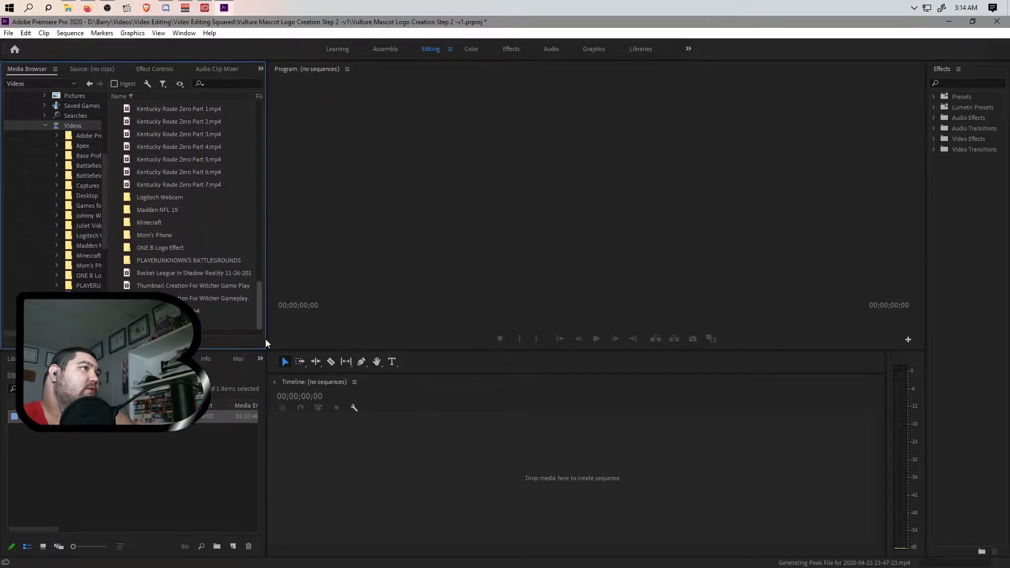
pyautogui.doubleClick(157, 324)
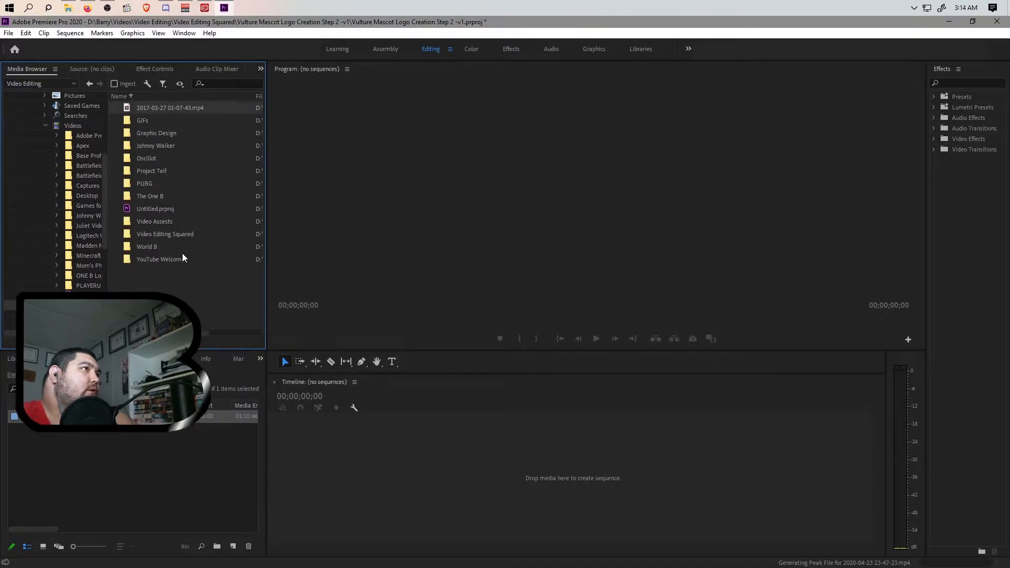
pyautogui.doubleClick(157, 196)
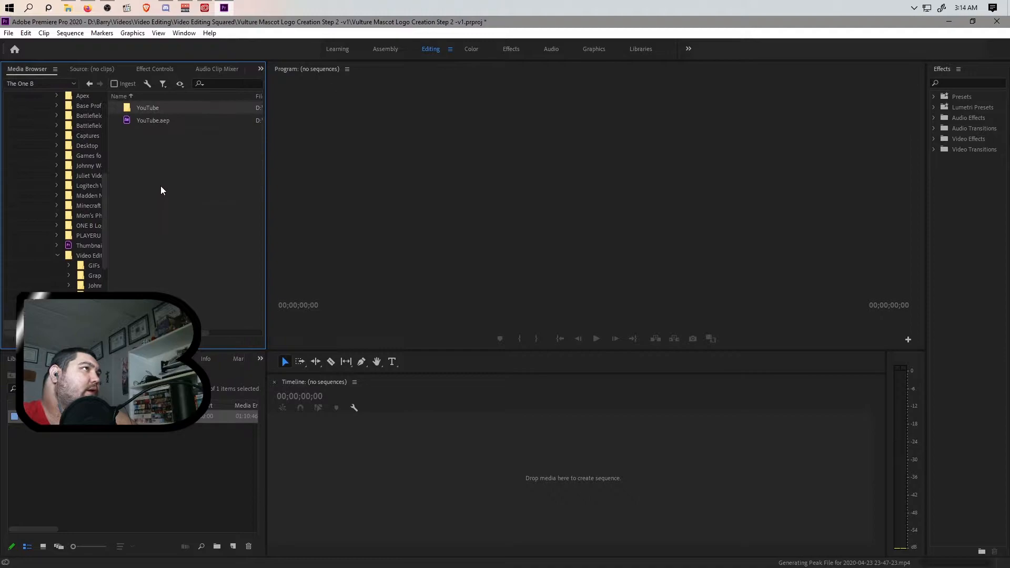
pyautogui.doubleClick(154, 109)
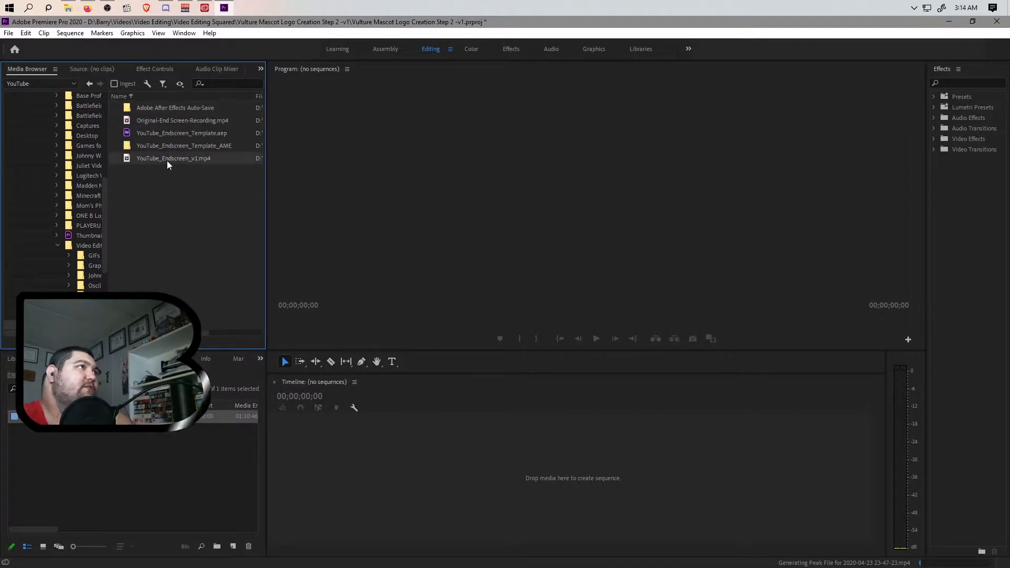
pyautogui.moveTo(174, 158); pyautogui.dragTo(138, 473)
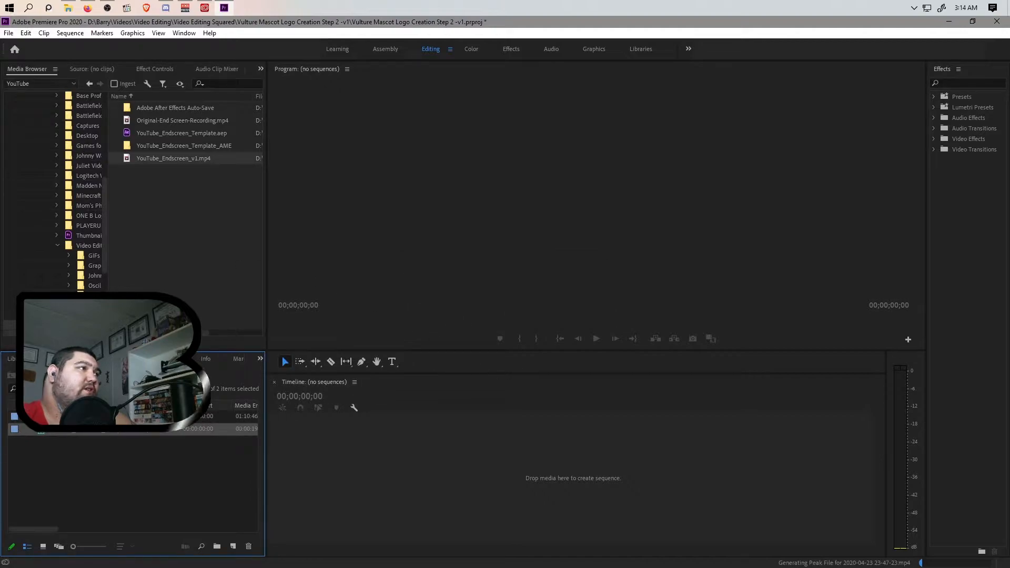
pyautogui.click(157, 471)
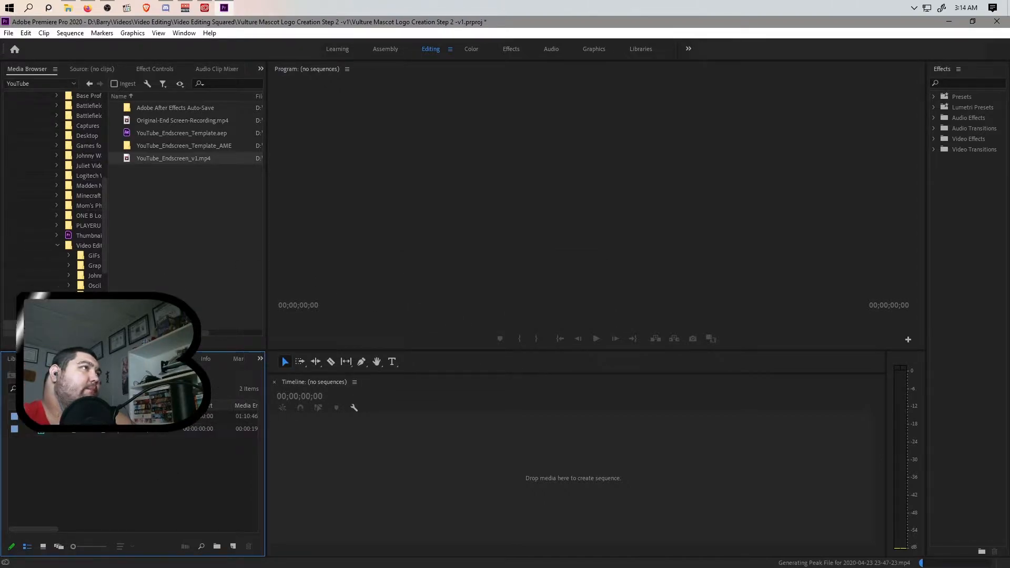
pyautogui.click(95, 416)
pyautogui.moveTo(401, 439); pyautogui.dragTo(400, 437)
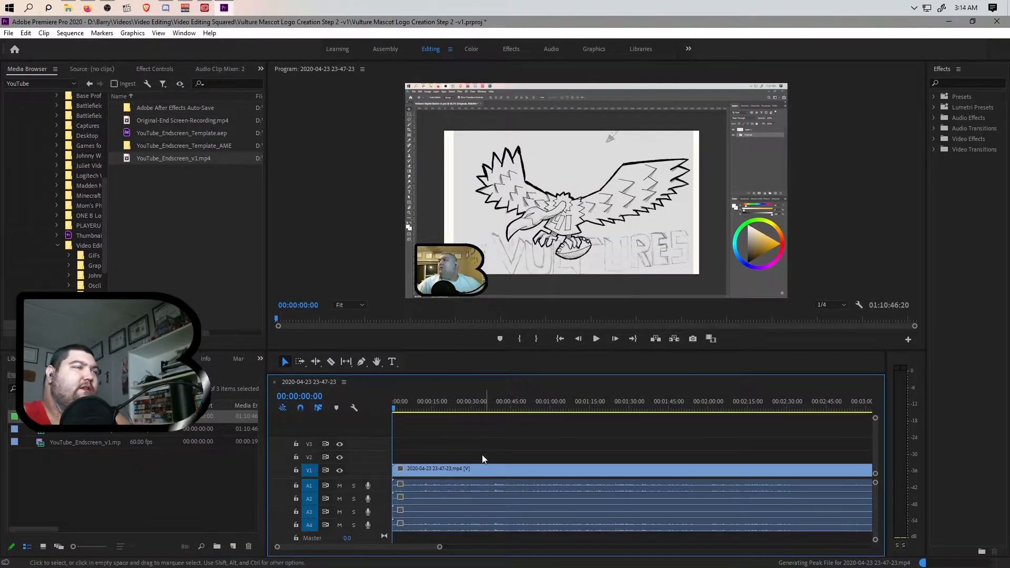
pyautogui.moveTo(440, 550); pyautogui.dragTo(863, 561)
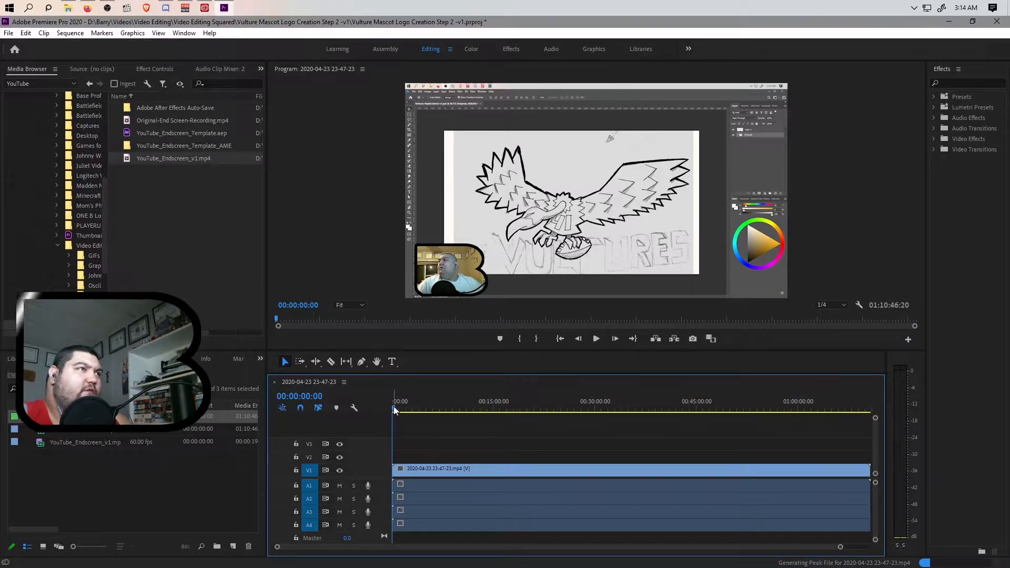
pyautogui.click(440, 487)
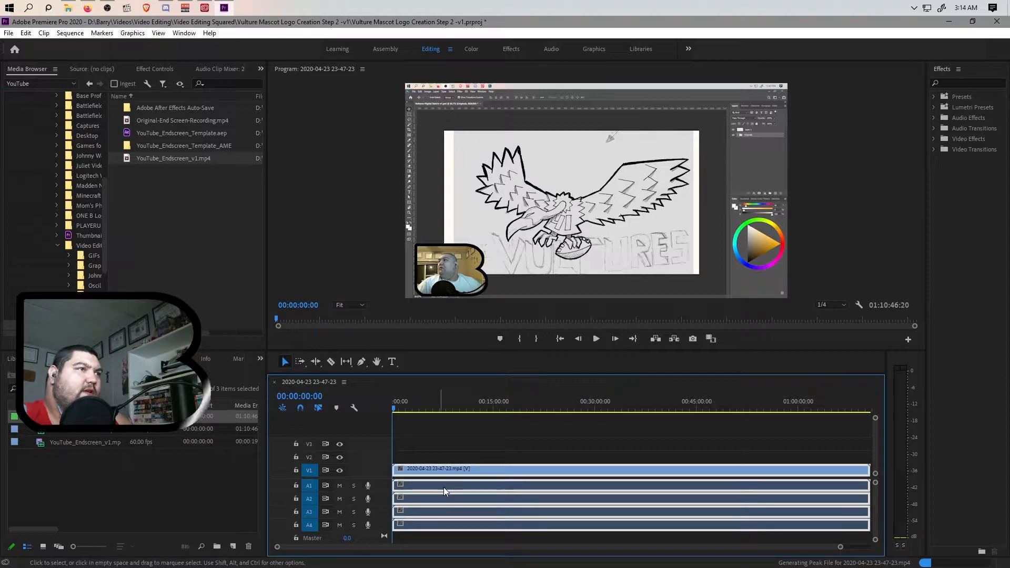
pyautogui.moveTo(842, 547); pyautogui.dragTo(595, 556)
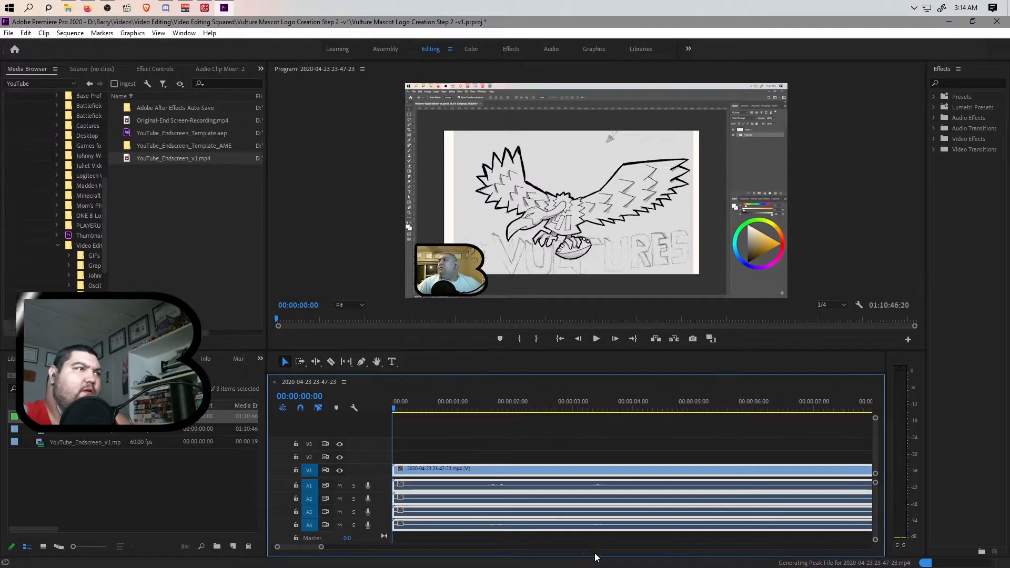
pyautogui.click(450, 452)
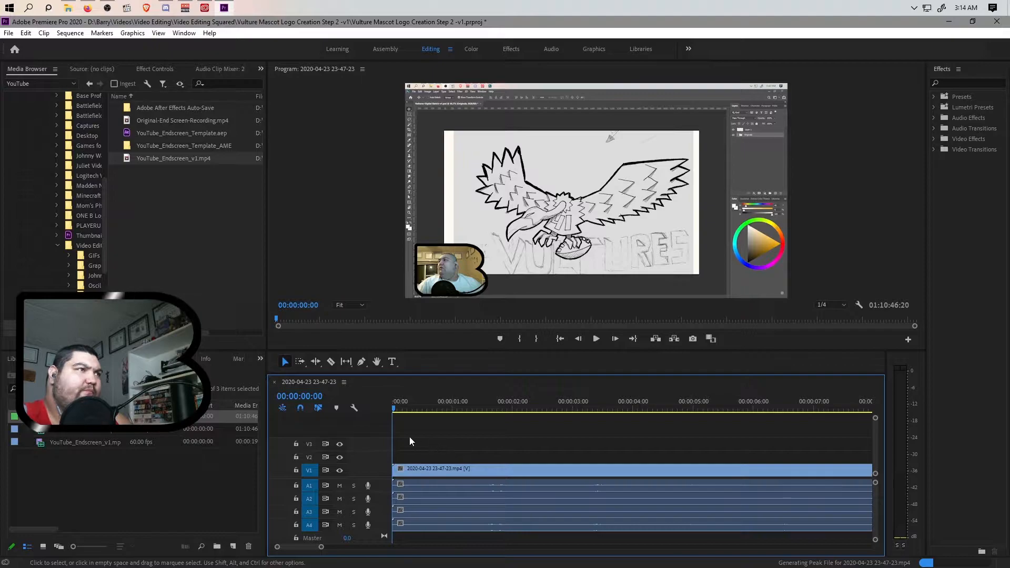
pyautogui.click(423, 488)
pyautogui.rightClick(436, 487)
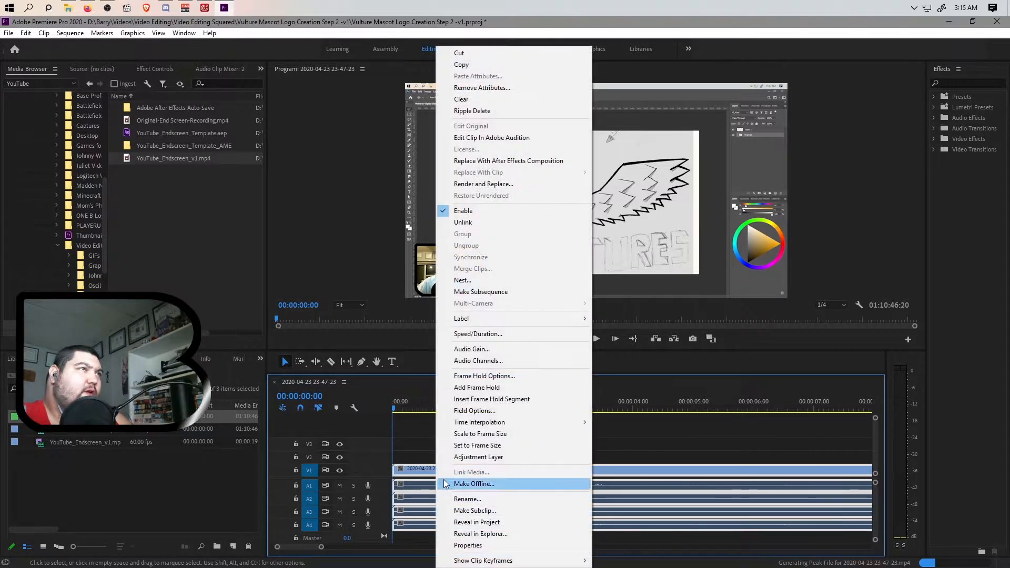
pyautogui.click(463, 222)
# - Delete the unlinked audio clip on track A1
pyautogui.click(435, 487)
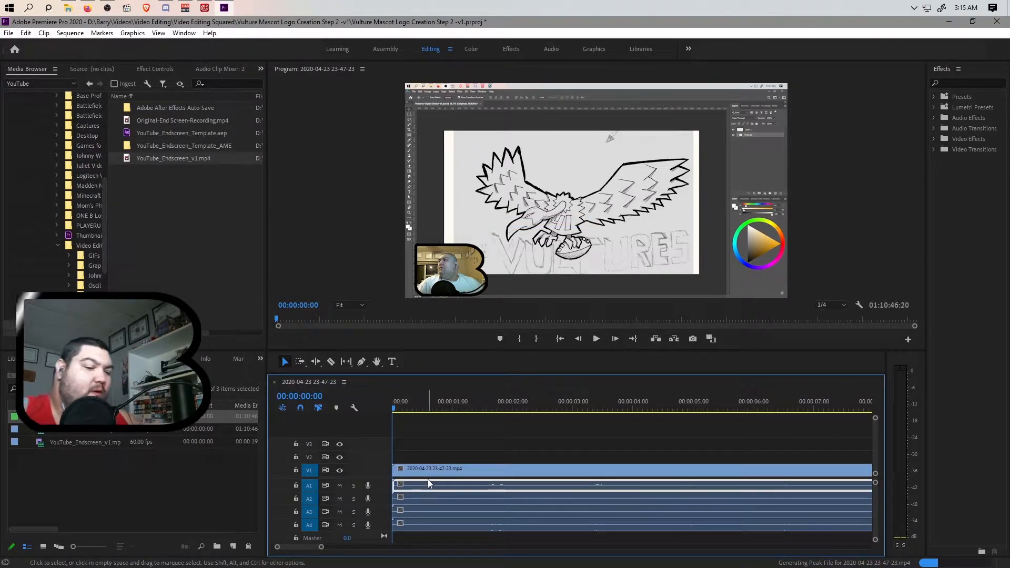
pyautogui.click(438, 497)
pyautogui.click(439, 510)
pyautogui.click(440, 521)
pyautogui.click(437, 485)
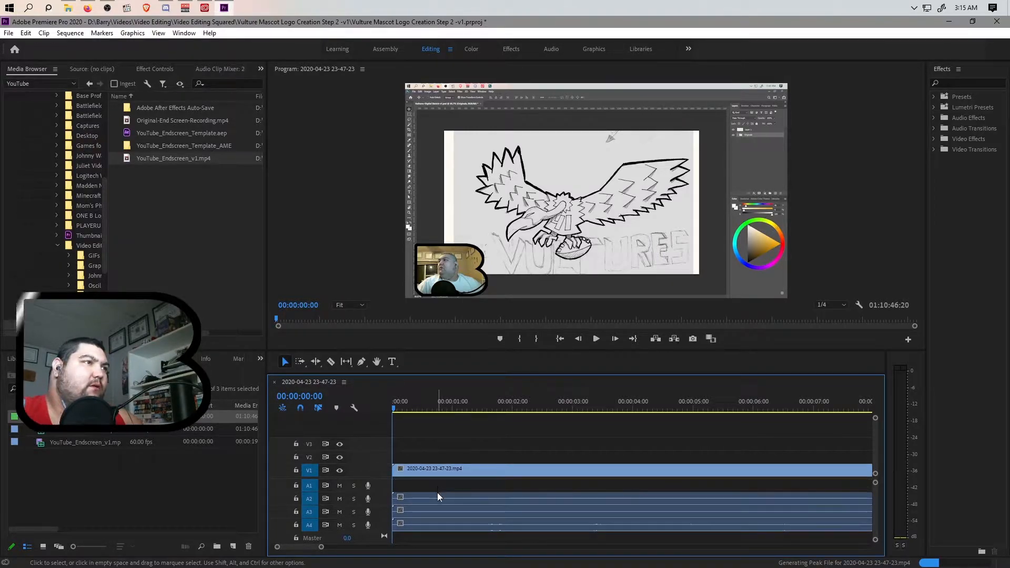
# - Delete the unlinked audio clips on tracks A2 and A3
pyautogui.click(436, 500)
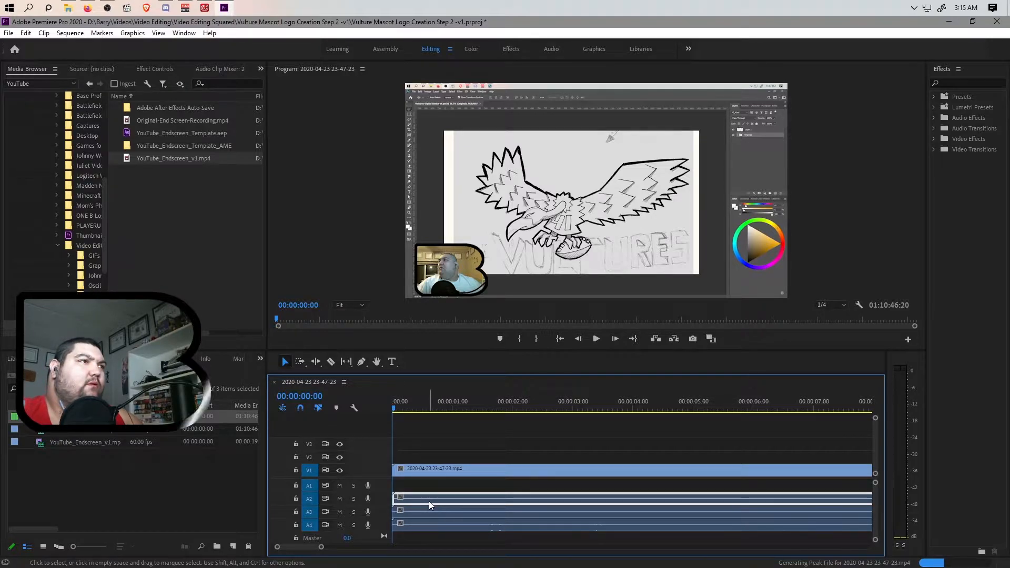
pyautogui.moveTo(323, 548)
pyautogui.mouseDown()
pyautogui.moveTo(496, 551)
pyautogui.moveTo(337, 551)
pyautogui.mouseUp()
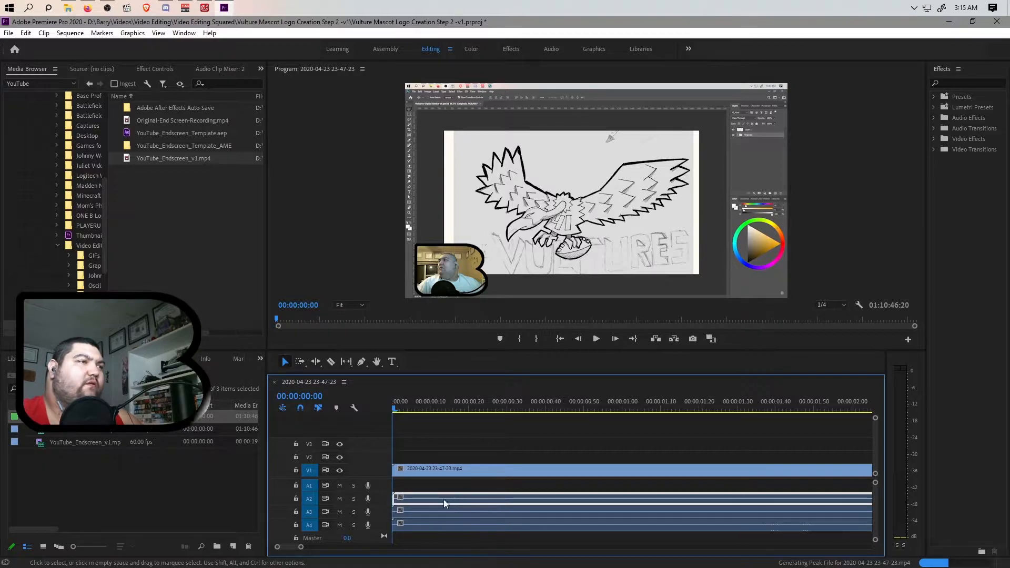
pyautogui.press('Delete')
pyautogui.click(443, 513)
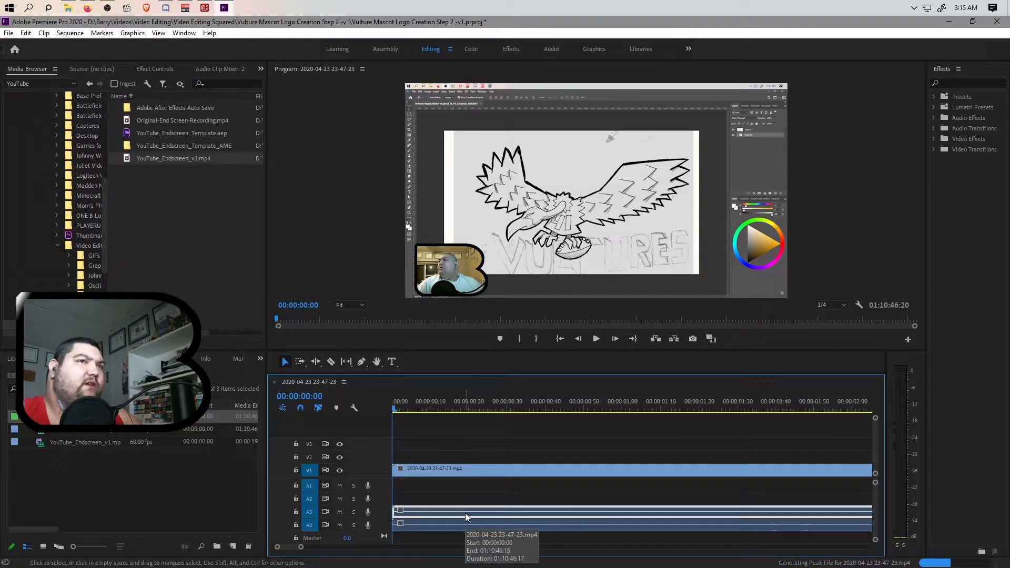
pyautogui.press('Delete')
# - Set the volume level of the remaining audio clip on track A4 to 15 dB
pyautogui.click(449, 526)
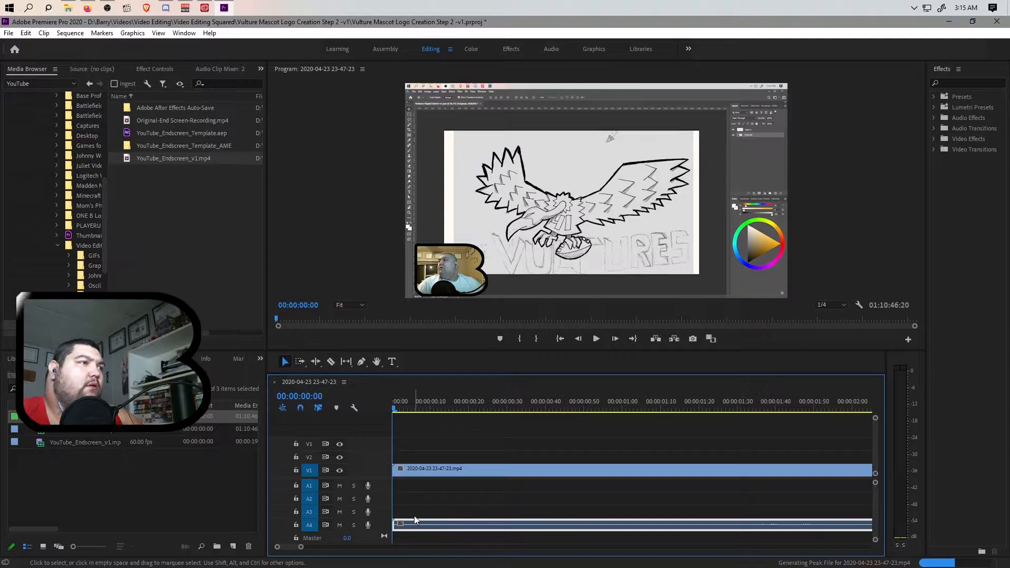
pyautogui.click(412, 499)
pyautogui.click(406, 528)
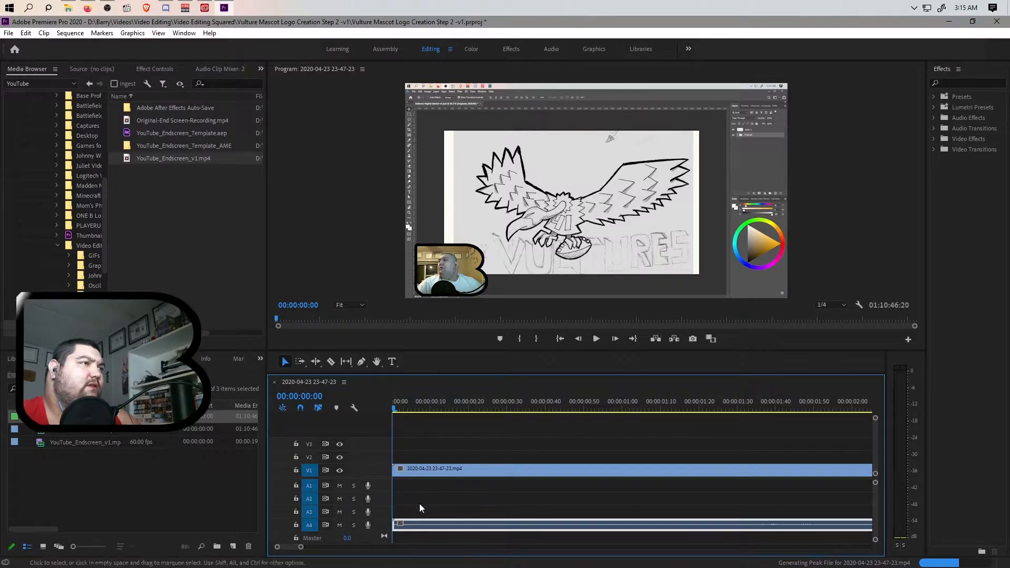
pyautogui.click(151, 68)
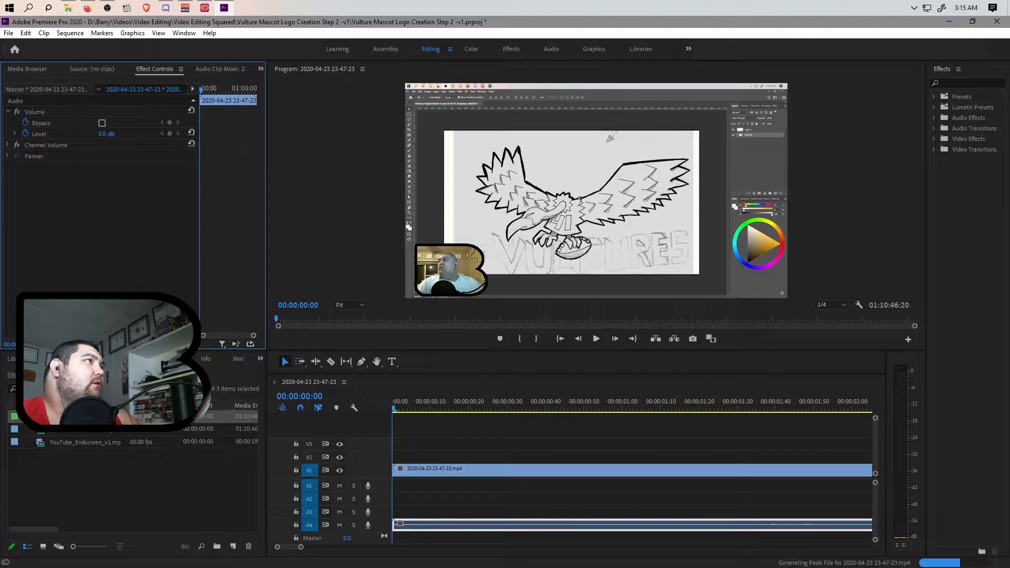
pyautogui.click(108, 133)
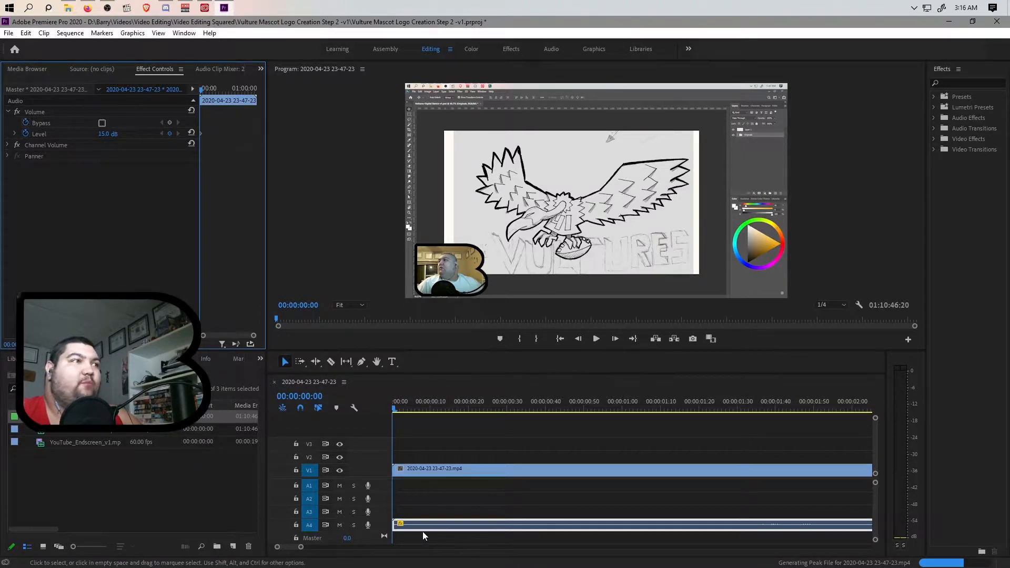
# - Link the video clip on V1 with the audio clip on A4
pyautogui.click(413, 472)
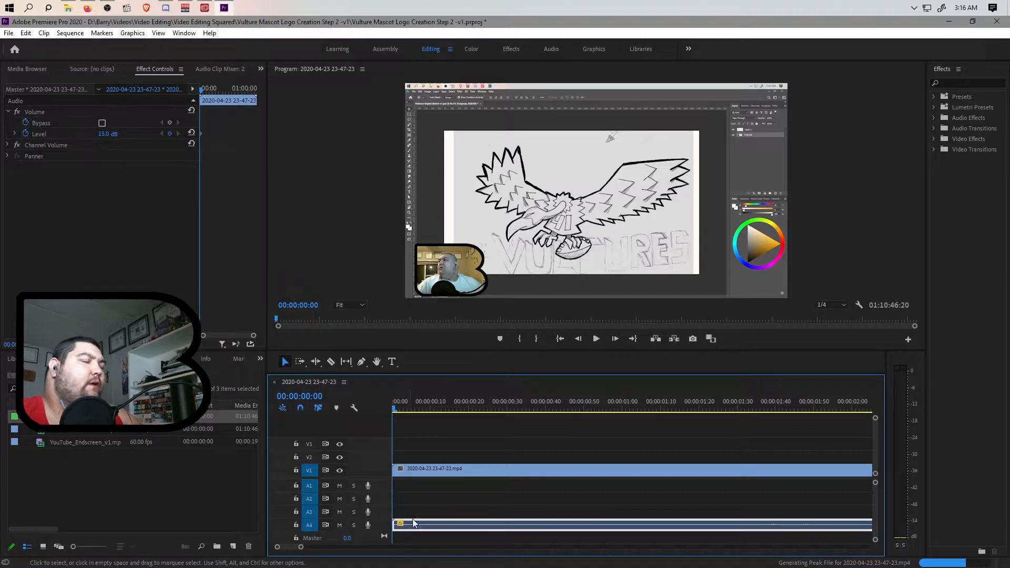
pyautogui.rightClick(380, 453)
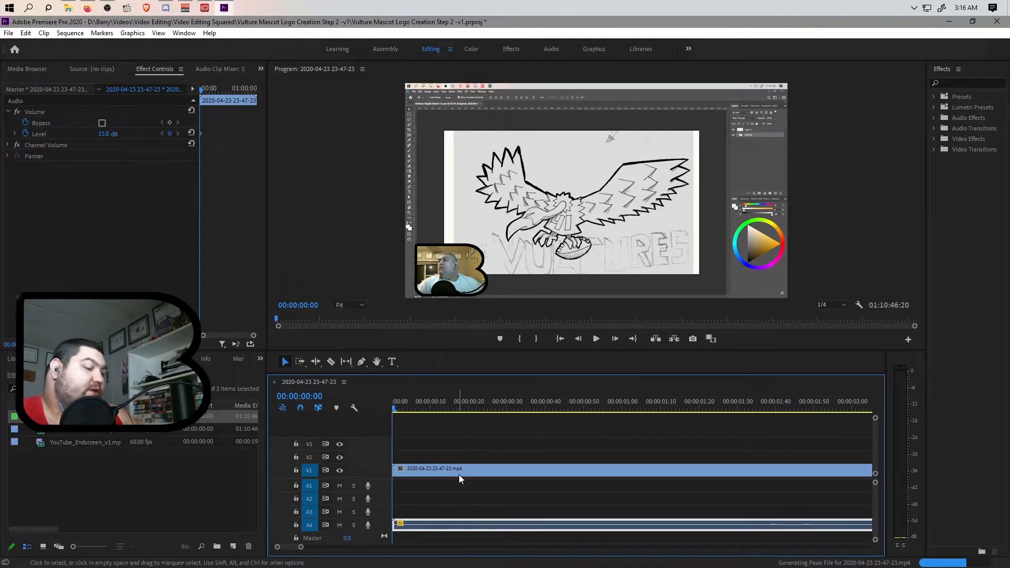
pyautogui.click(478, 467)
pyautogui.rightClick(478, 468)
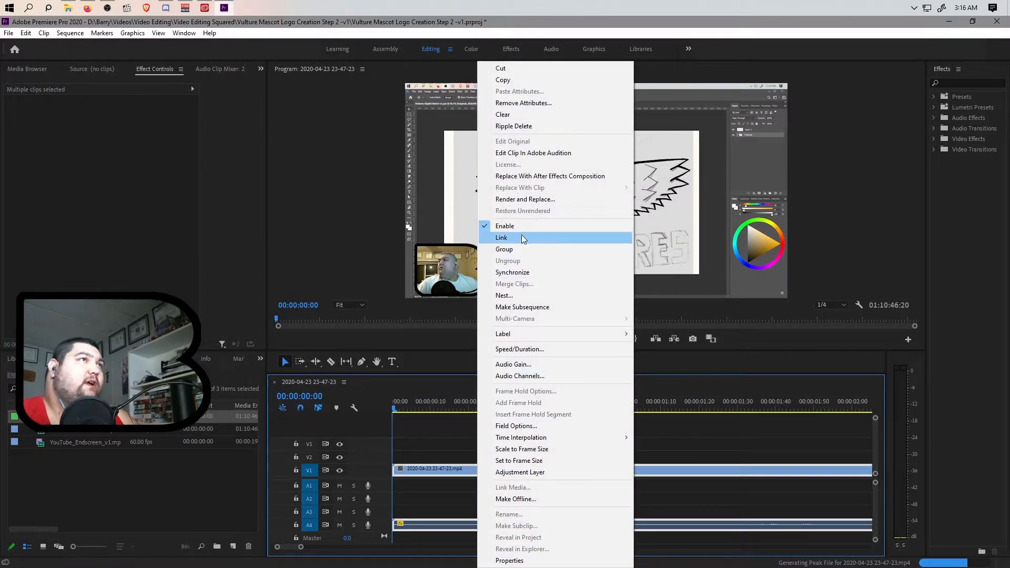
pyautogui.click(429, 451)
pyautogui.click(434, 525)
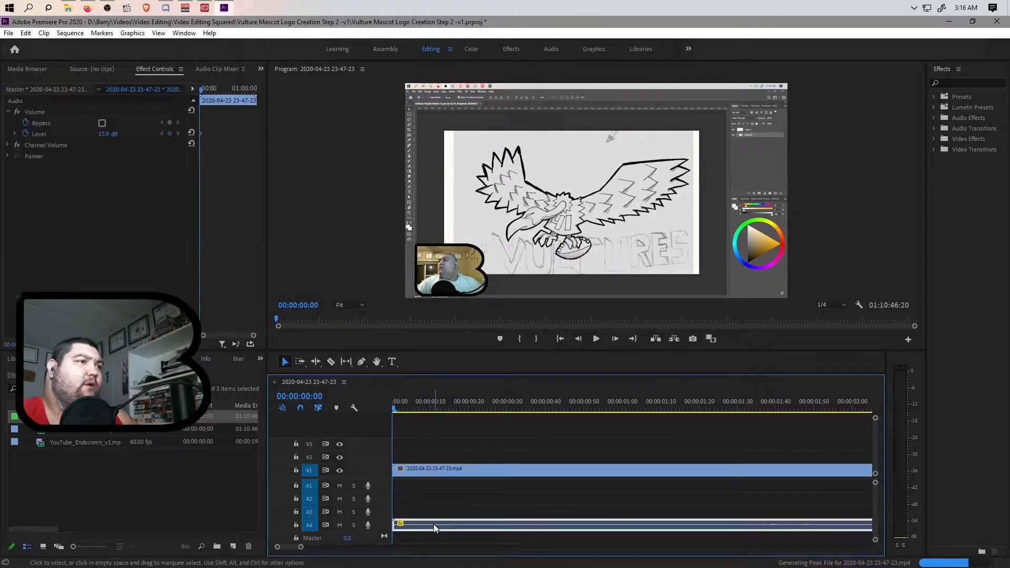
pyautogui.keyDown('shift'); pyautogui.click(436, 469); pyautogui.keyUp('shift')
pyautogui.rightClick(449, 468)
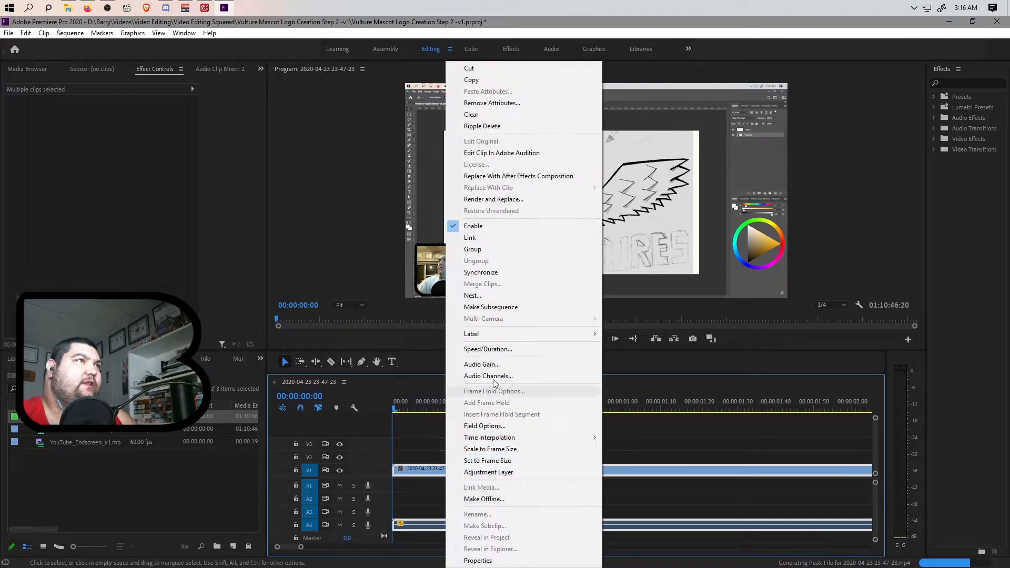
pyautogui.click(477, 238)
# - Delete all empty video and audio tracks from the sequence
pyautogui.rightClick(374, 461)
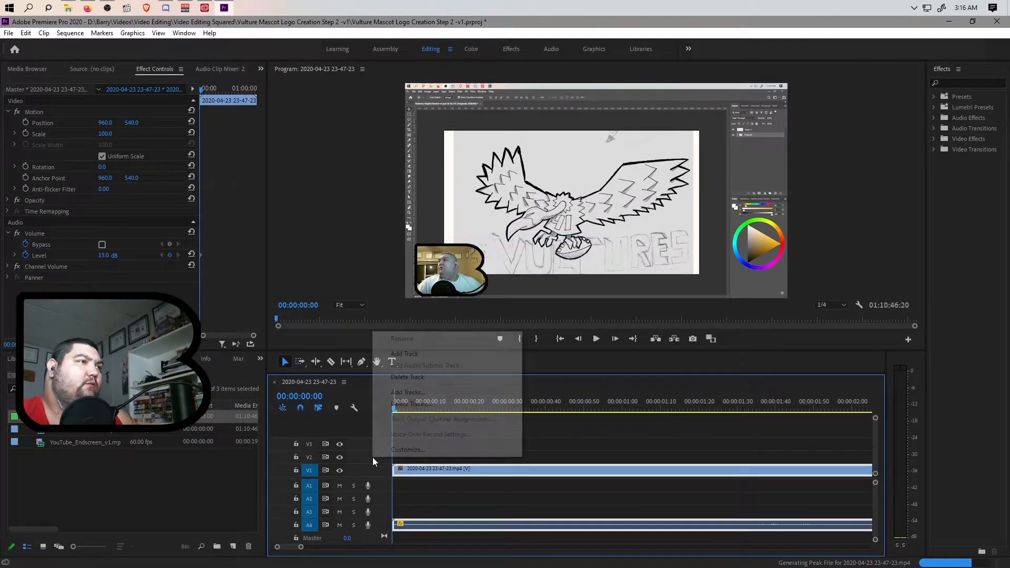
pyautogui.rightClick(365, 472)
pyautogui.rightClick(382, 488)
pyautogui.rightClick(382, 499)
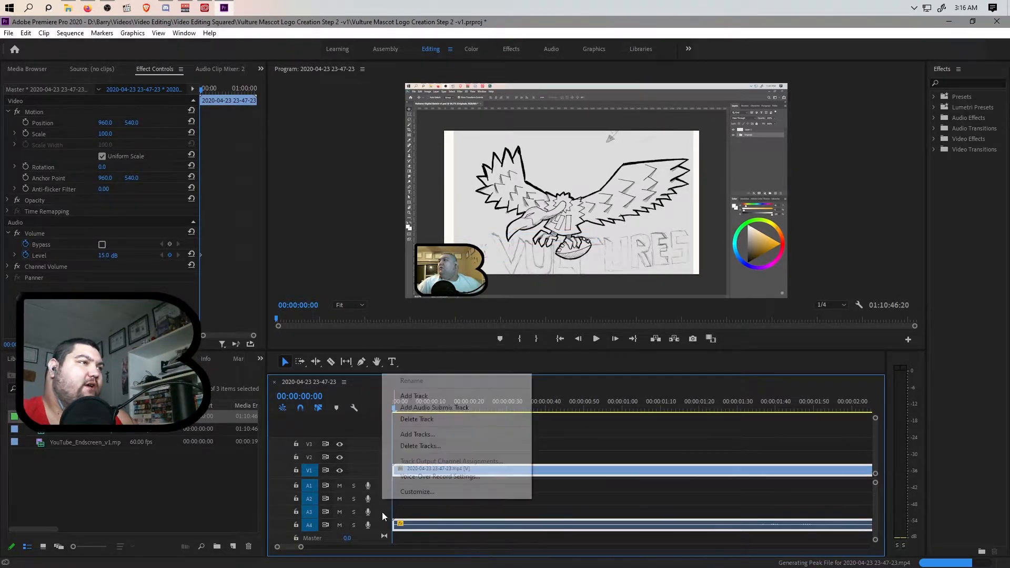
pyautogui.rightClick(380, 516)
pyautogui.rightClick(379, 524)
pyautogui.rightClick(362, 470)
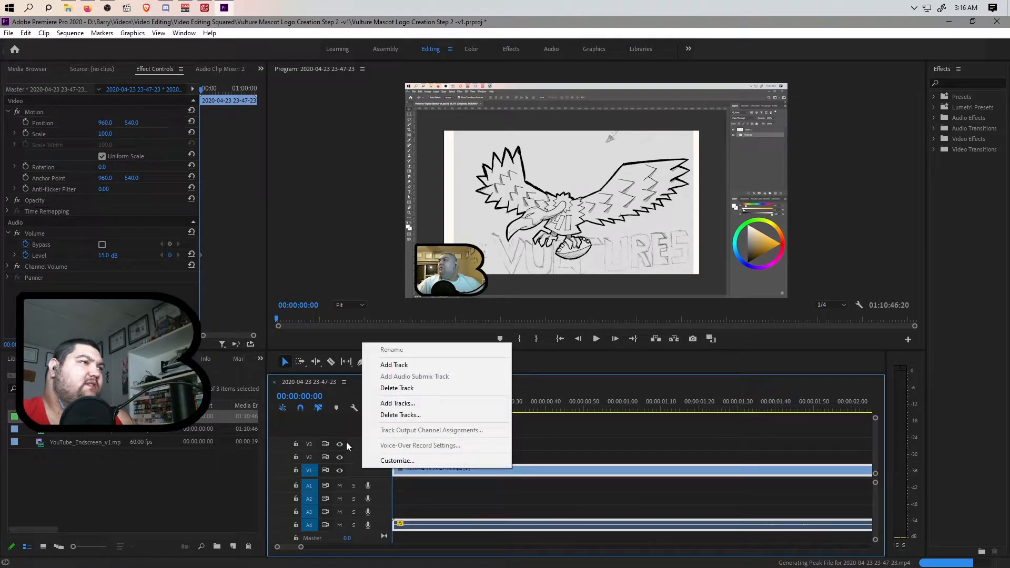
pyautogui.click(423, 418)
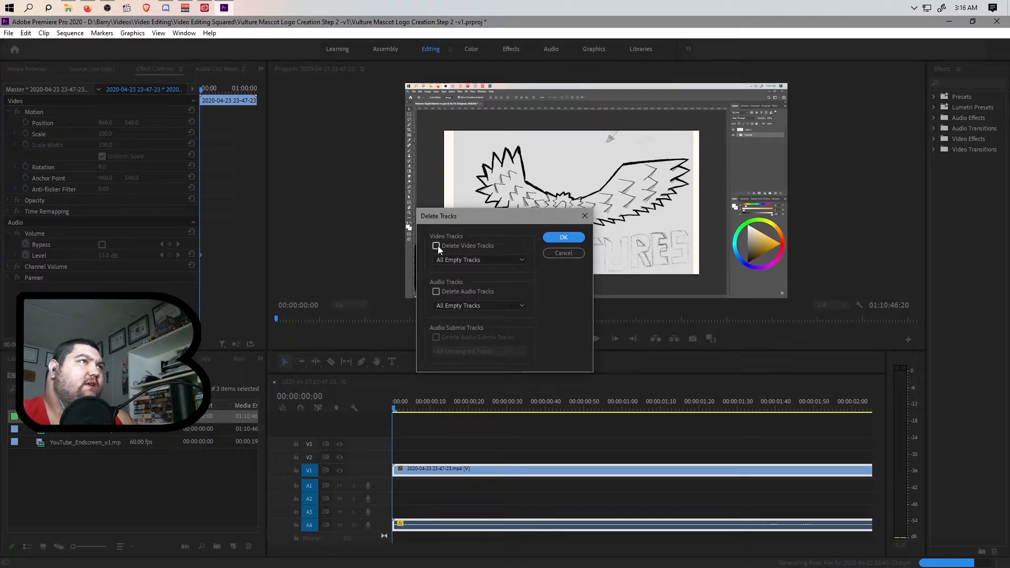
pyautogui.click(436, 246)
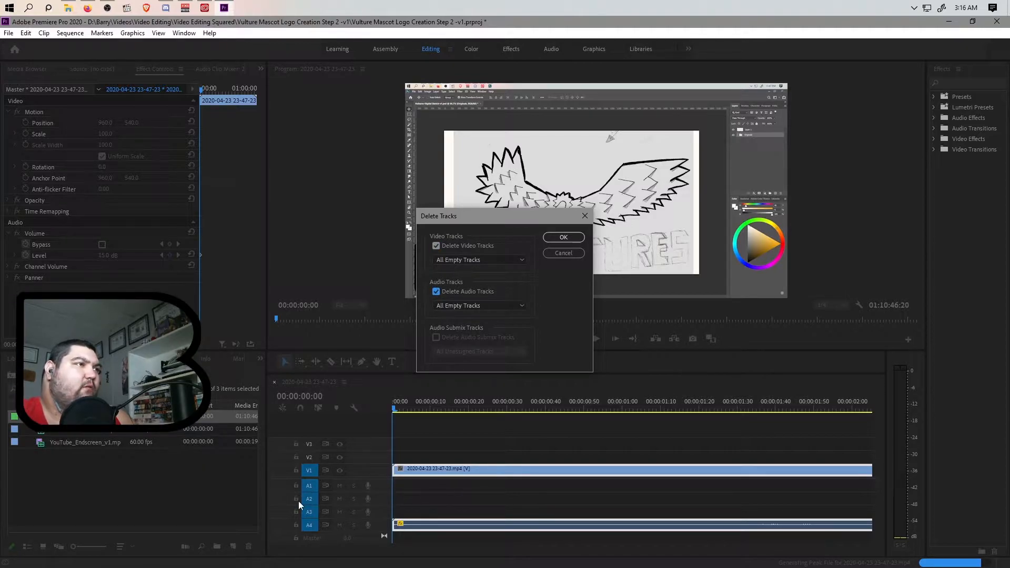
pyautogui.click(564, 237)
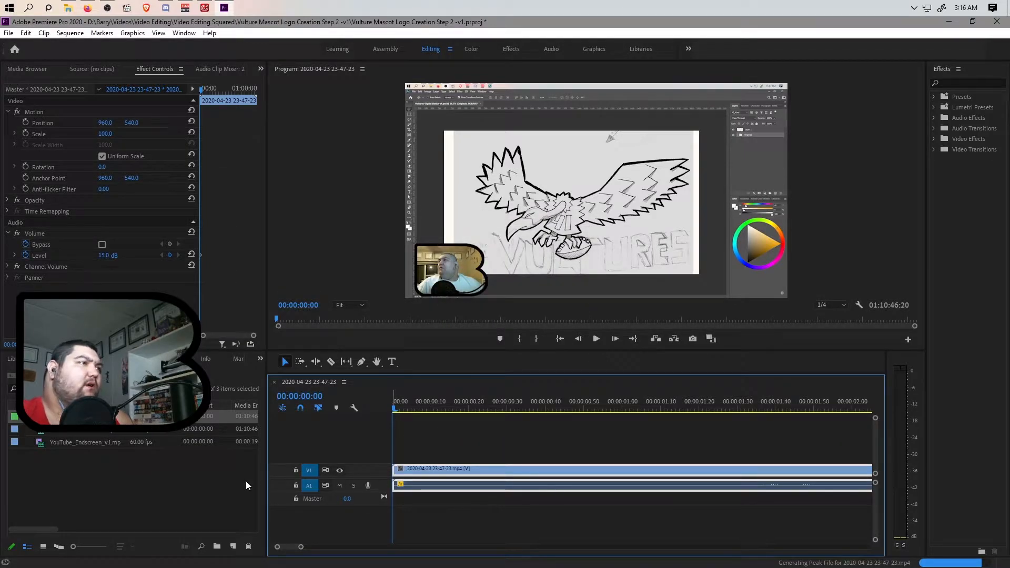
# - Place YouTube_Endscreen_v1.mp4 on V1 and A1 directly after the main recording and check where the two clips meet
pyautogui.moveTo(301, 547); pyautogui.dragTo(746, 547)
pyautogui.press('\\')
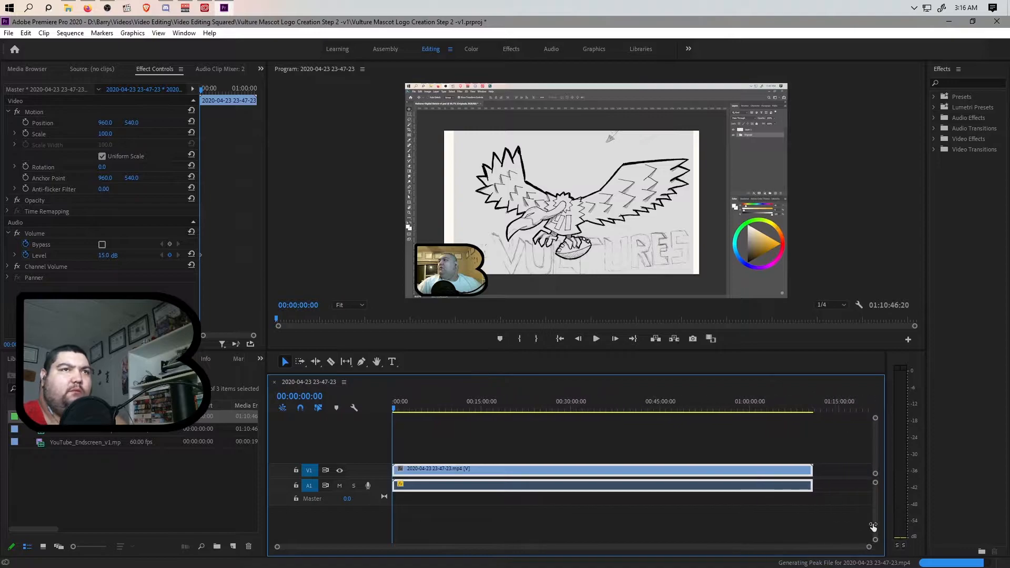
pyautogui.click(75, 442)
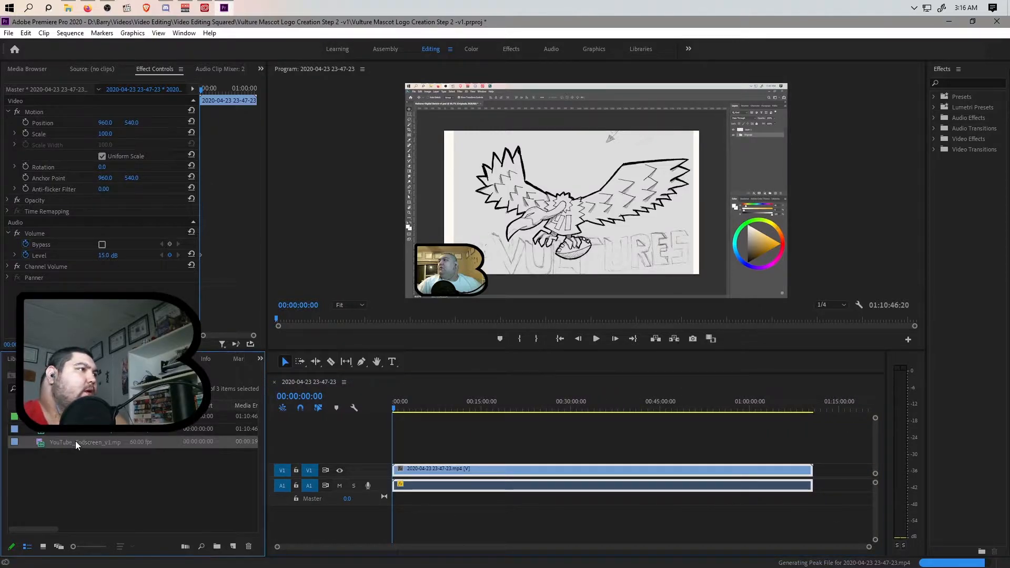
pyautogui.moveTo(56, 443); pyautogui.dragTo(818, 471)
pyautogui.click(816, 408)
pyautogui.press('=')
pyautogui.press('=')
pyautogui.press('=')
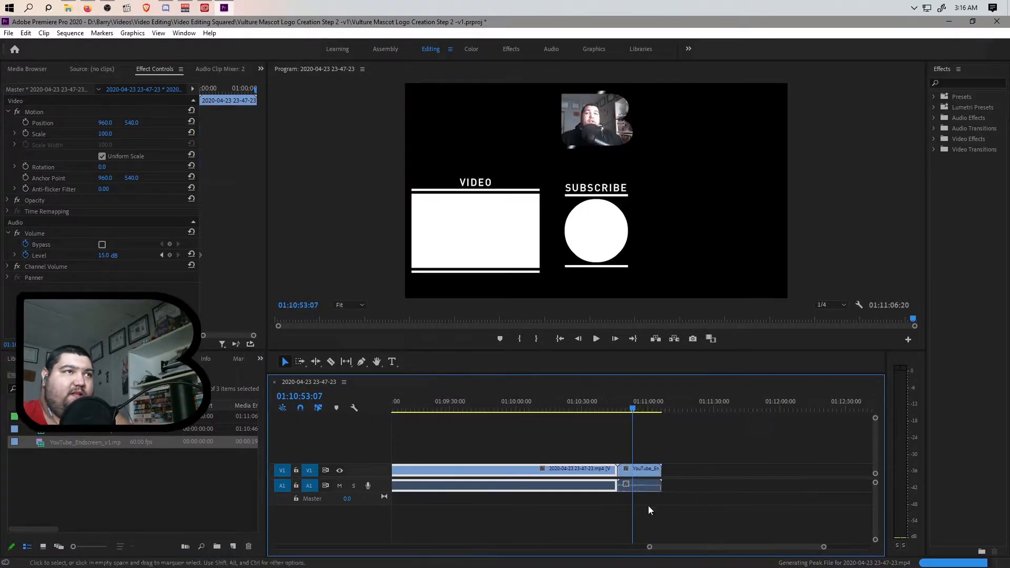
pyautogui.moveTo(630, 408); pyautogui.dragTo(614, 411)
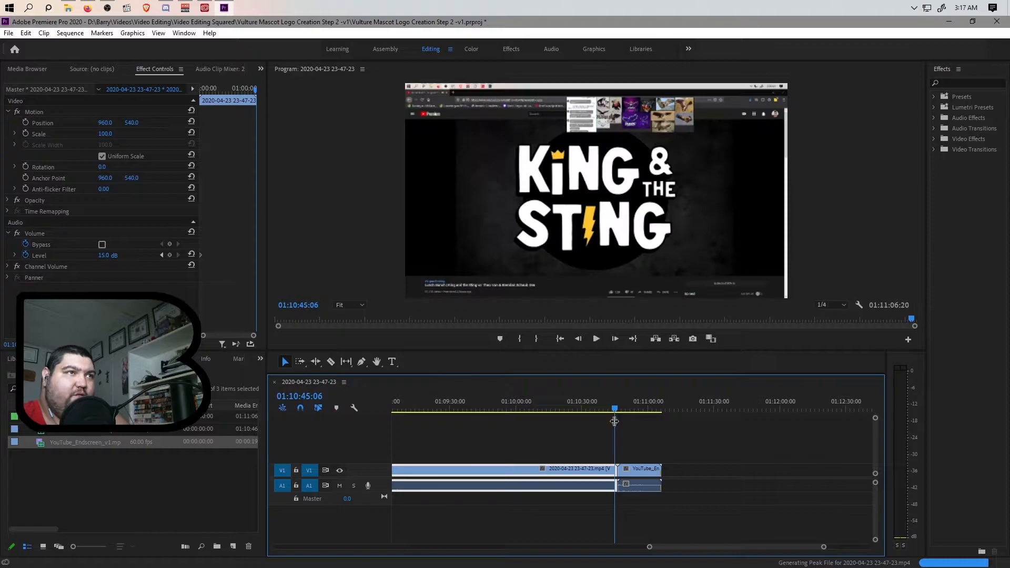
# - Set the audio volume level of the YouTube_Endscreen_v1.mp4 clip to 15 dB
pyautogui.click(637, 479)
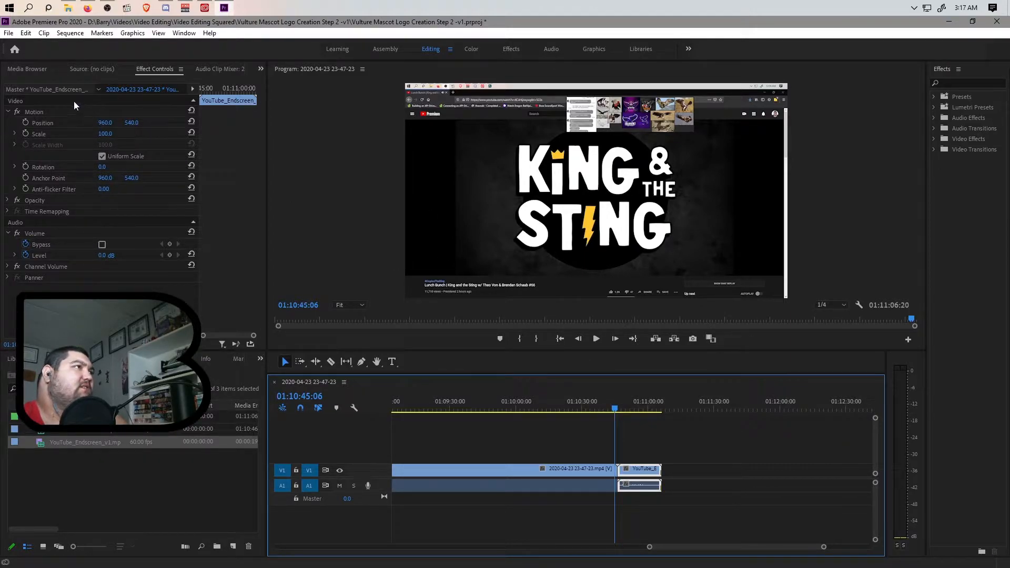
pyautogui.click(103, 256)
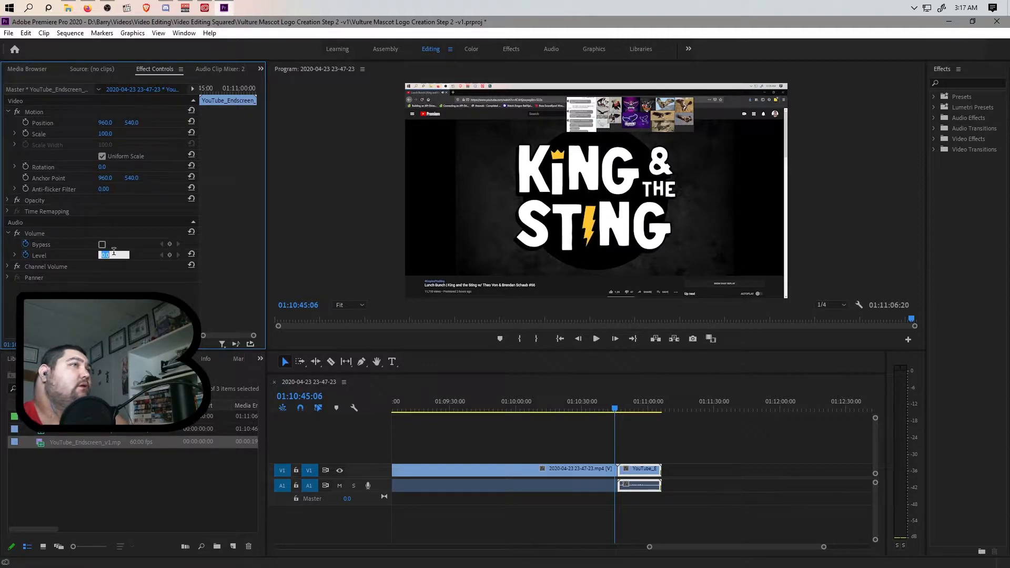
pyautogui.write('15')
pyautogui.press('Return')
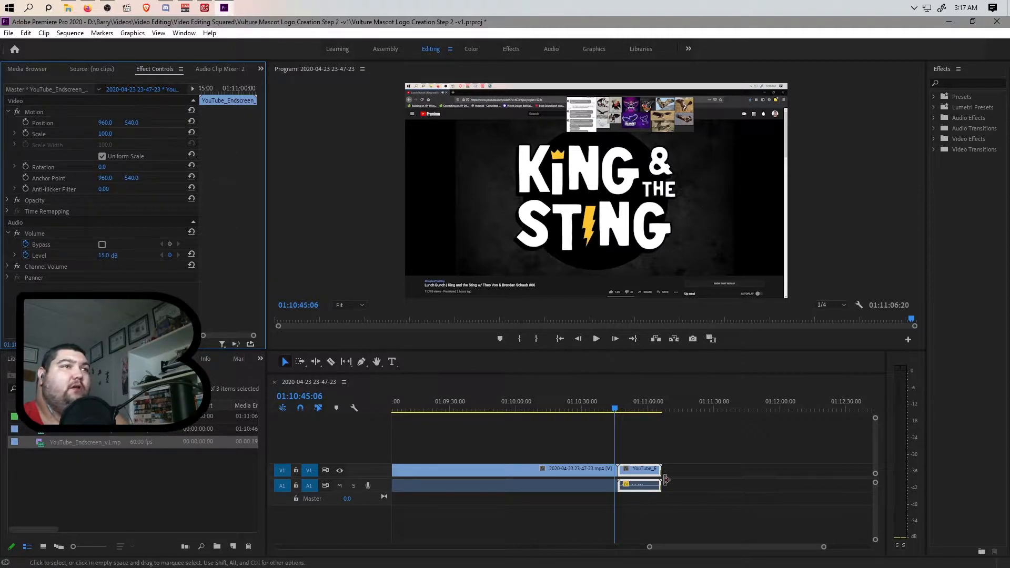
# - Split the main recording at 00:00:01:16, ripple delete the part before the cut, and return the playhead to the sequence start
pyautogui.click(614, 409)
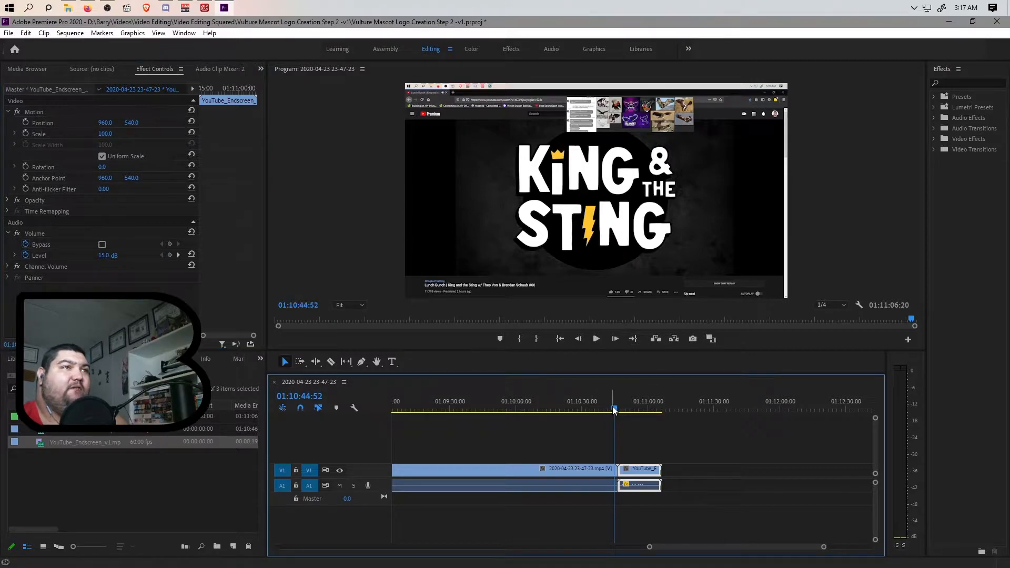
pyautogui.moveTo(672, 547); pyautogui.dragTo(303, 548)
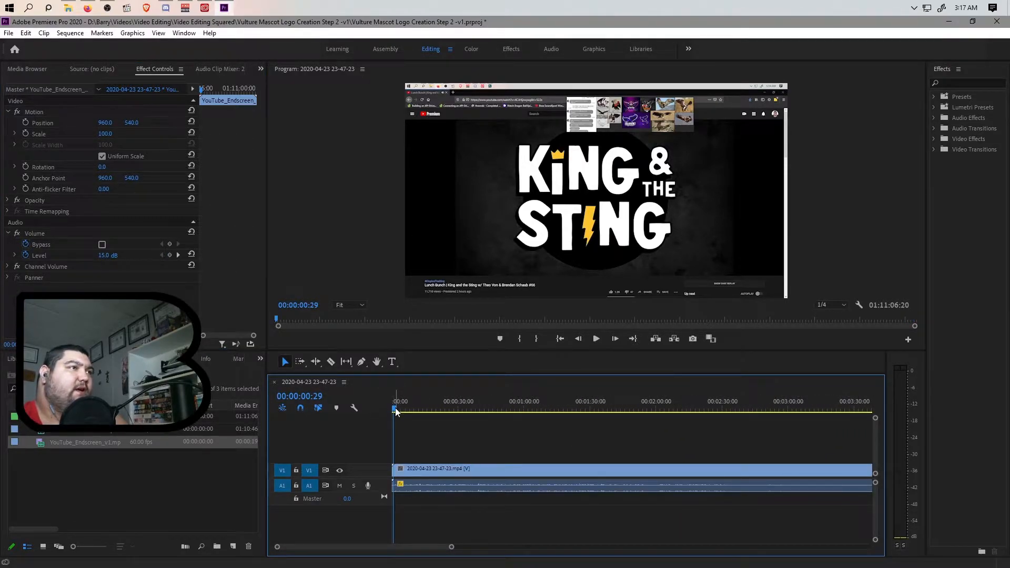
pyautogui.press('space')
pyautogui.moveTo(451, 547); pyautogui.dragTo(302, 547)
pyautogui.press('space')
pyautogui.press('space')
pyautogui.press('space')
pyautogui.moveTo(688, 409); pyautogui.dragTo(656, 409)
pyautogui.click(631, 475)
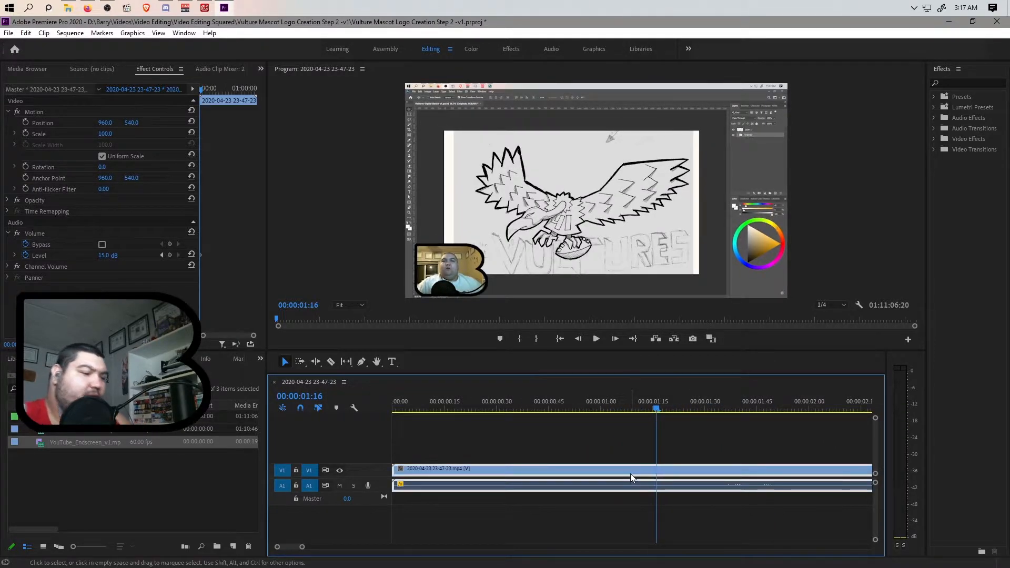
pyautogui.hotkey('ctrl', 'k')
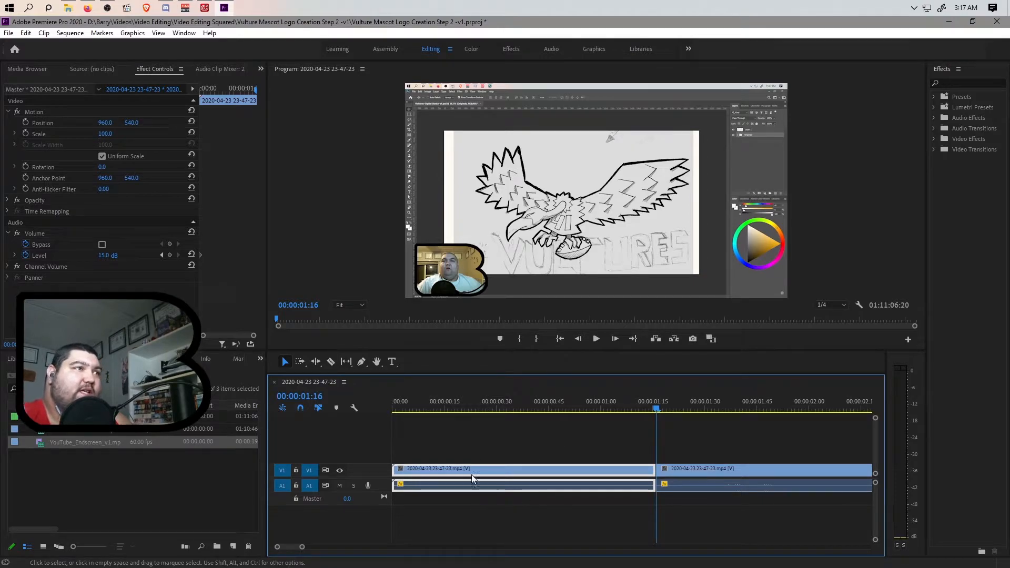
pyautogui.hotkey('shift', 'Delete')
pyautogui.press('Home')
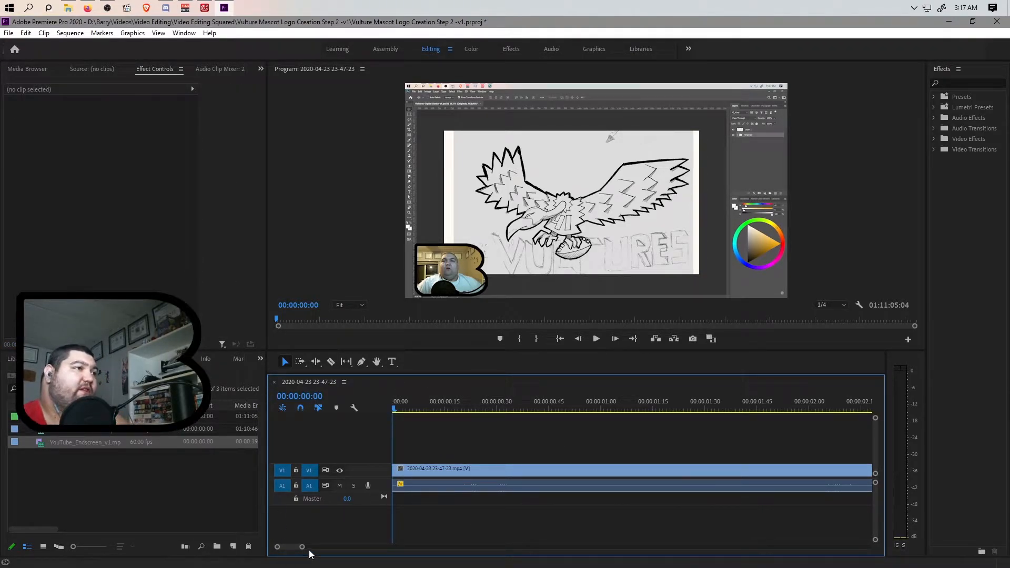
# - Find where the spoken introduction ends and split the main recording at 00:02:30:35
pyautogui.moveTo(303, 547); pyautogui.dragTo(710, 537)
pyautogui.moveTo(452, 412); pyautogui.dragTo(428, 409)
pyautogui.press('space')
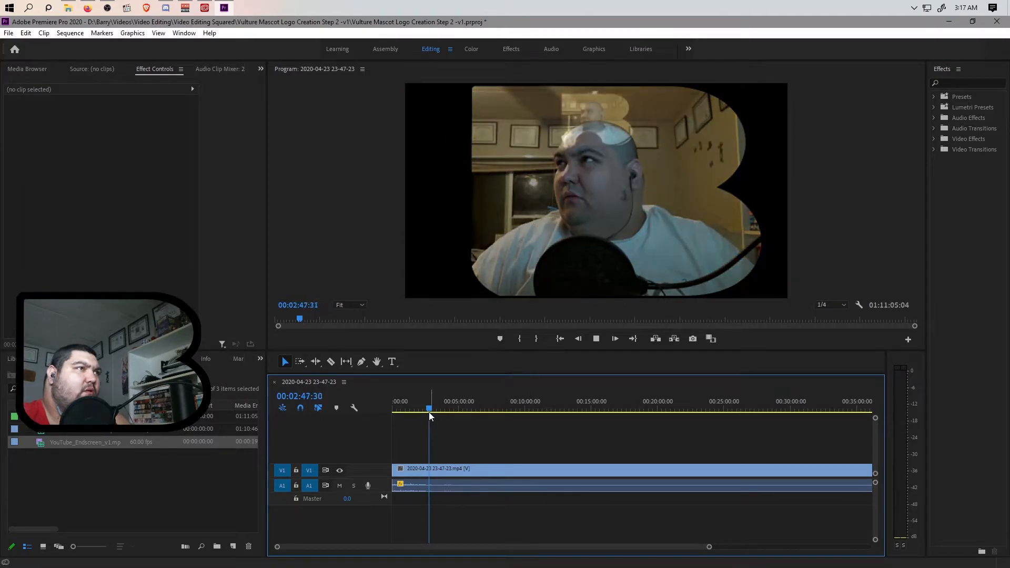
pyautogui.moveTo(429, 412); pyautogui.dragTo(424, 409)
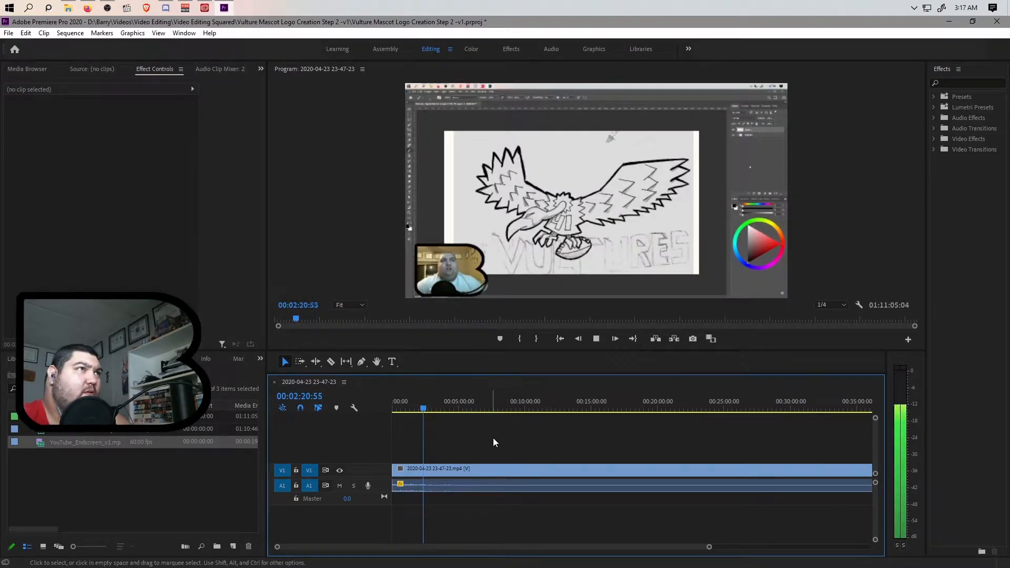
pyautogui.moveTo(708, 547); pyautogui.dragTo(592, 546)
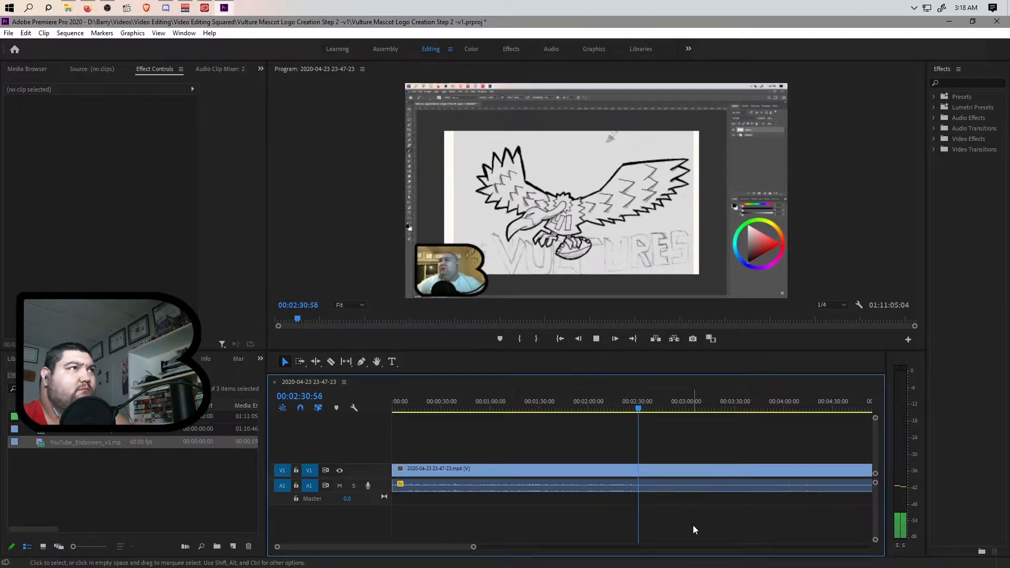
pyautogui.click(633, 408)
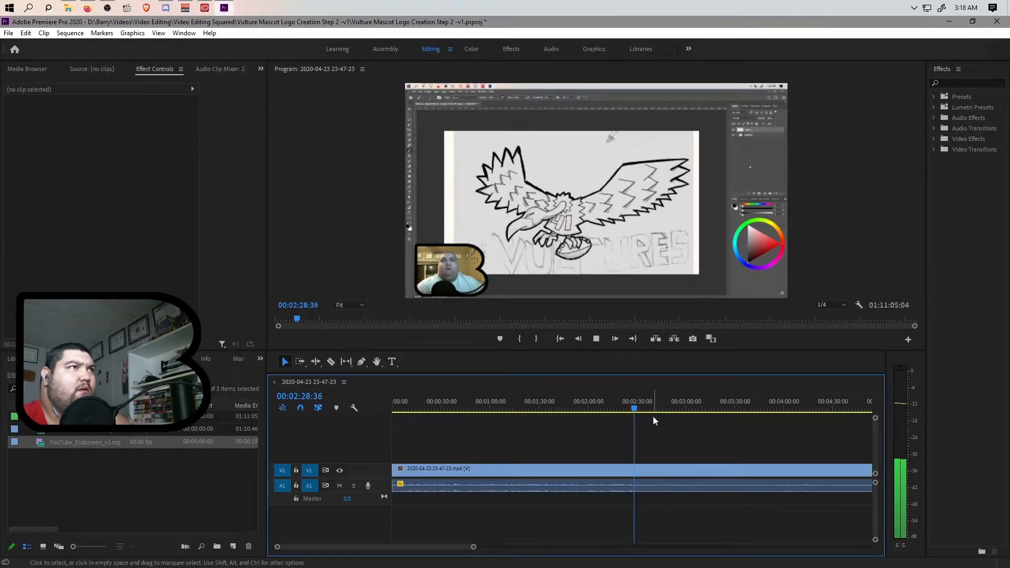
pyautogui.press('space')
pyautogui.click(641, 475)
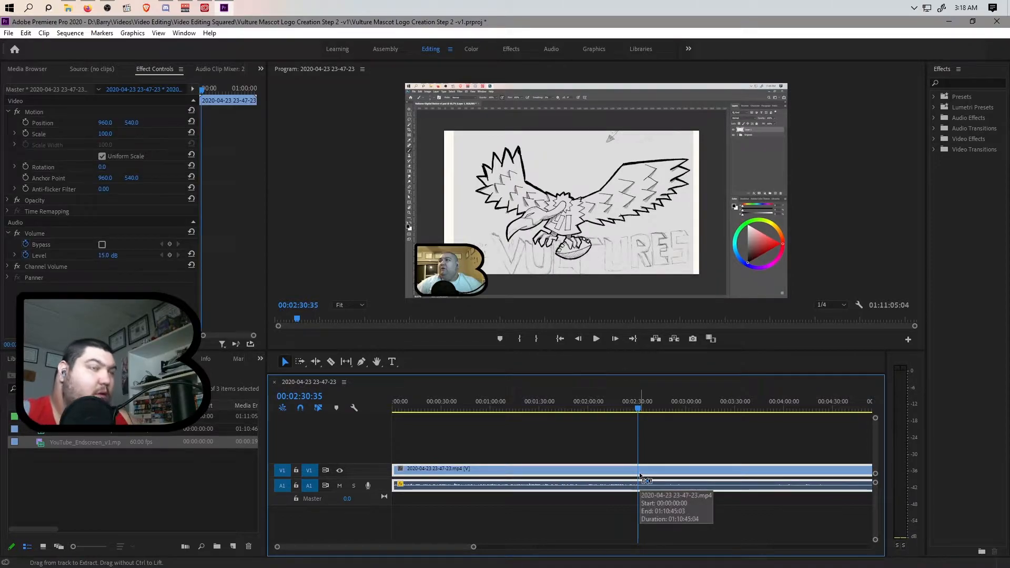
pyautogui.hotkey('ctrl', 'k')
pyautogui.click(664, 473)
# - Play and scrub through the footage after the 00:02:30:35 cut to find where the unwanted stretch ends
pyautogui.press('space')
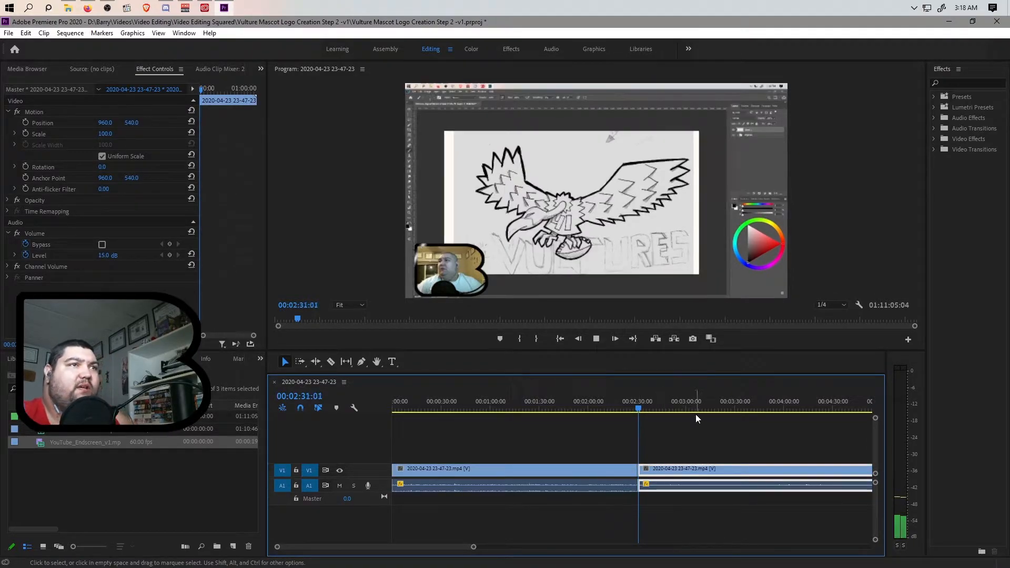
pyautogui.moveTo(474, 547); pyautogui.dragTo(376, 547)
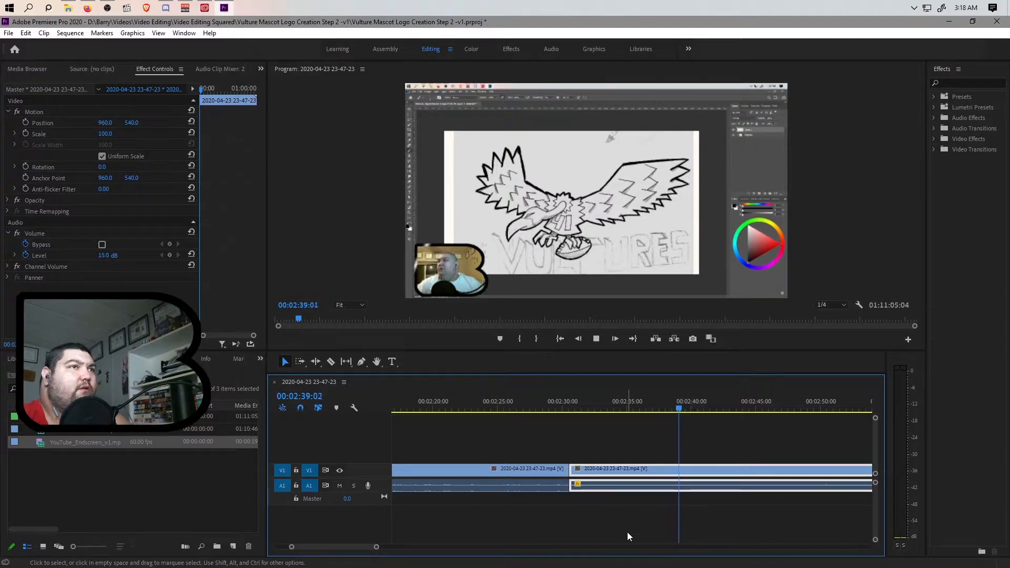
pyautogui.moveTo(357, 548); pyautogui.dragTo(457, 548)
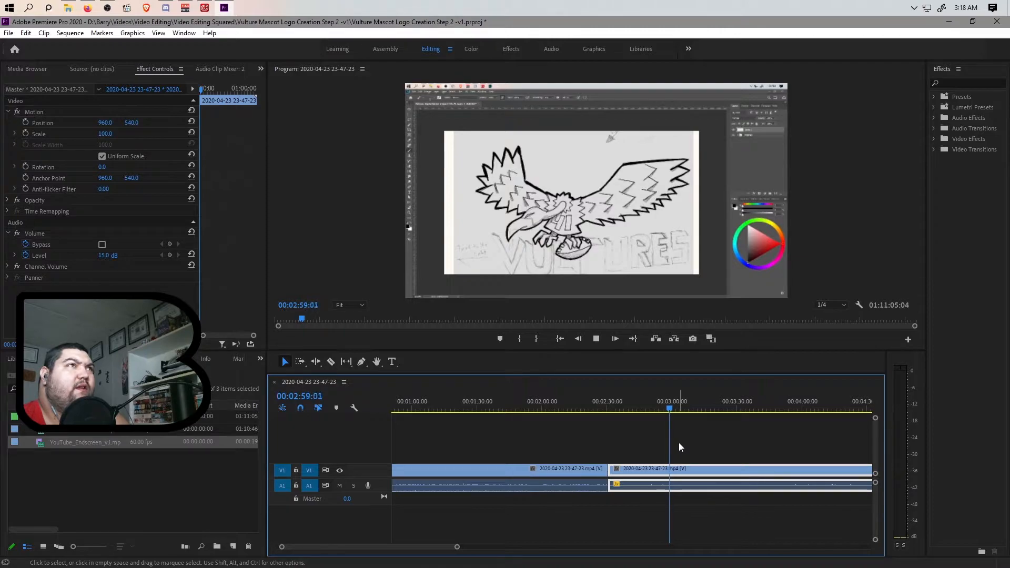
pyautogui.press('space')
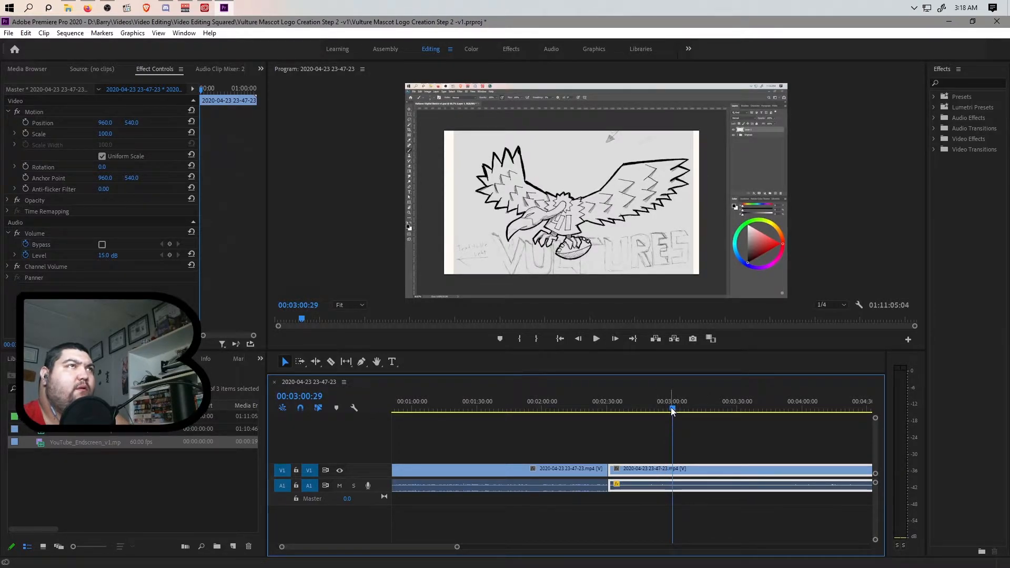
pyautogui.press('space')
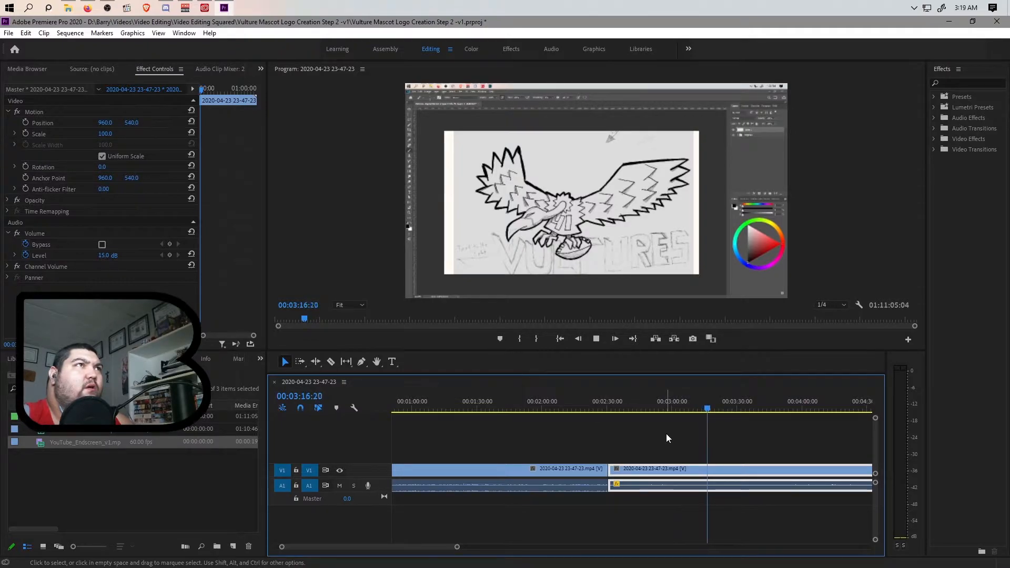
pyautogui.press('space')
pyautogui.moveTo(714, 410); pyautogui.dragTo(806, 408)
pyautogui.moveTo(456, 547); pyautogui.dragTo(539, 547)
pyautogui.click(577, 409)
pyautogui.press('space')
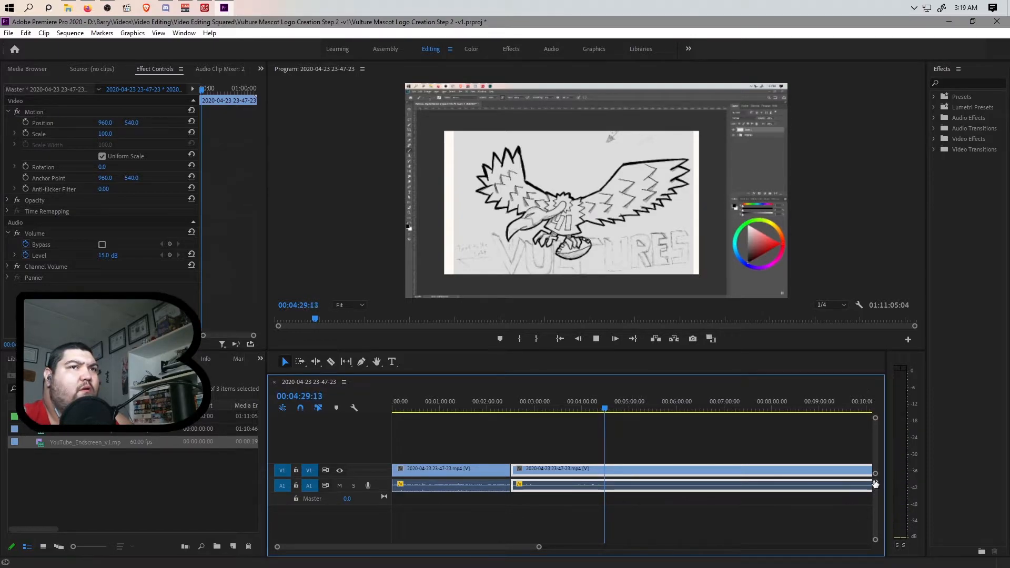
# - Expand the A1 track to show its waveform, split the recording at 00:04:34:40, and ripple delete the segment between the two cuts
pyautogui.moveTo(877, 485); pyautogui.dragTo(877, 487)
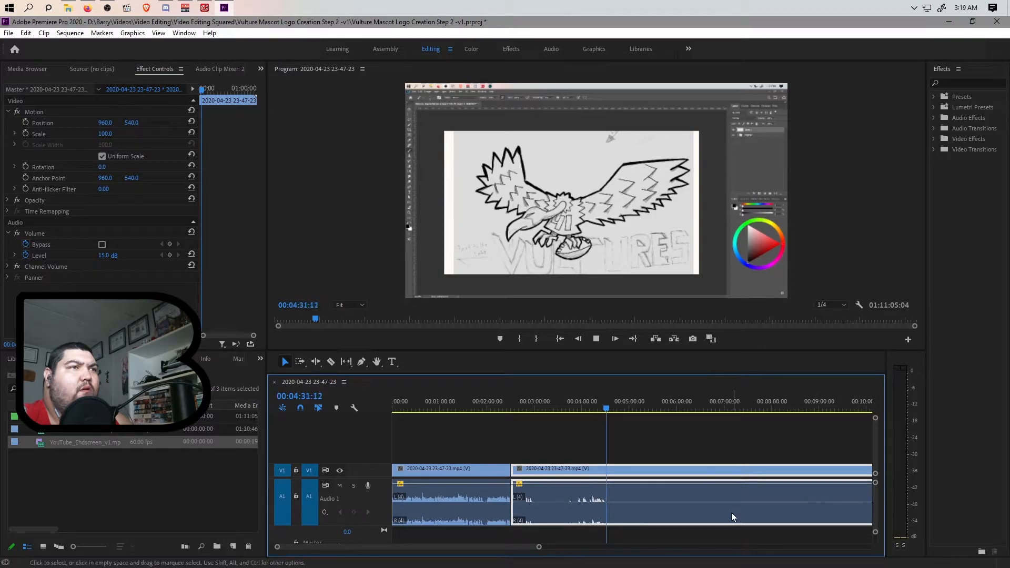
pyautogui.click(609, 409)
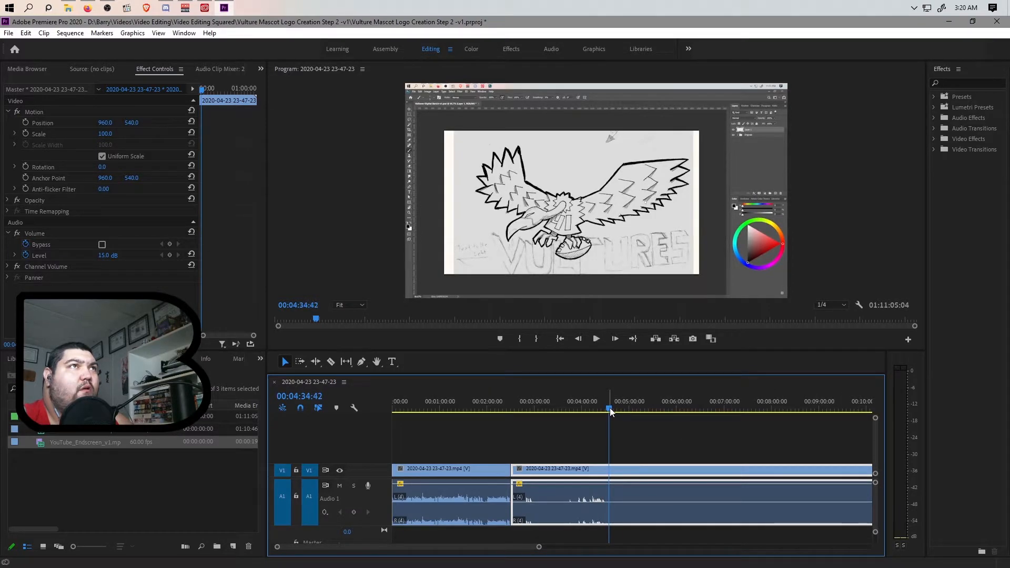
pyautogui.press('space')
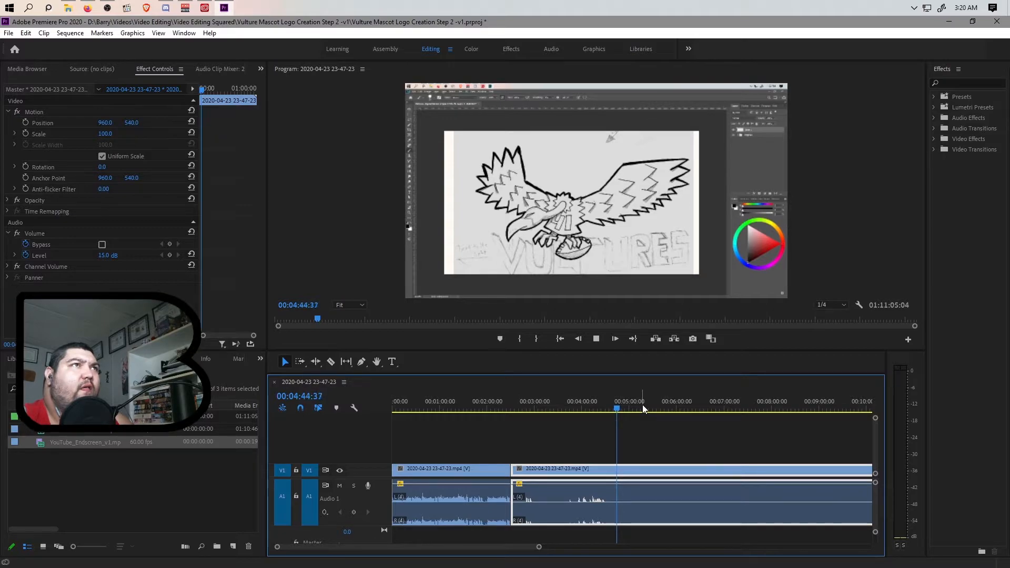
pyautogui.moveTo(638, 412); pyautogui.dragTo(609, 412)
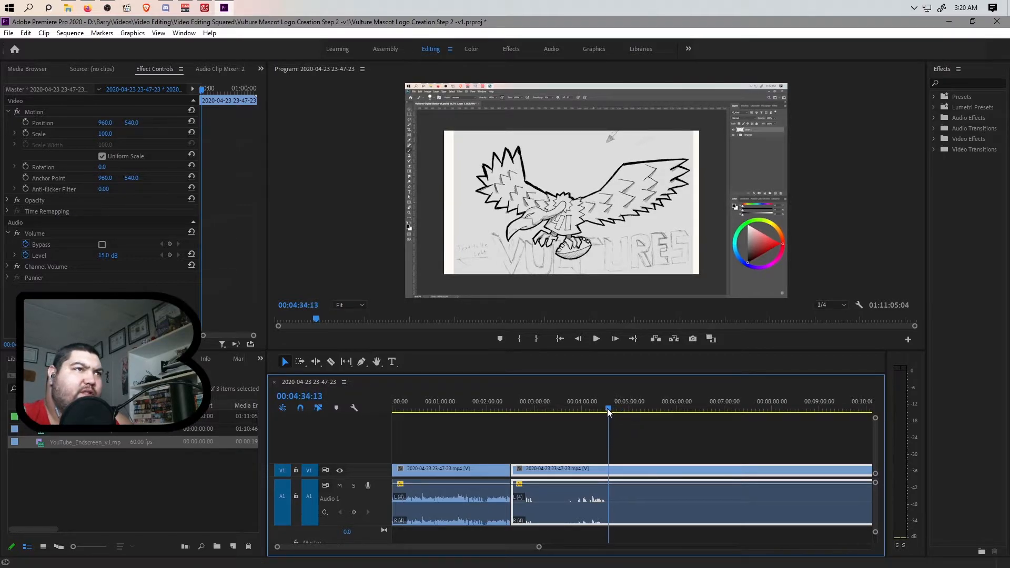
pyautogui.press('space')
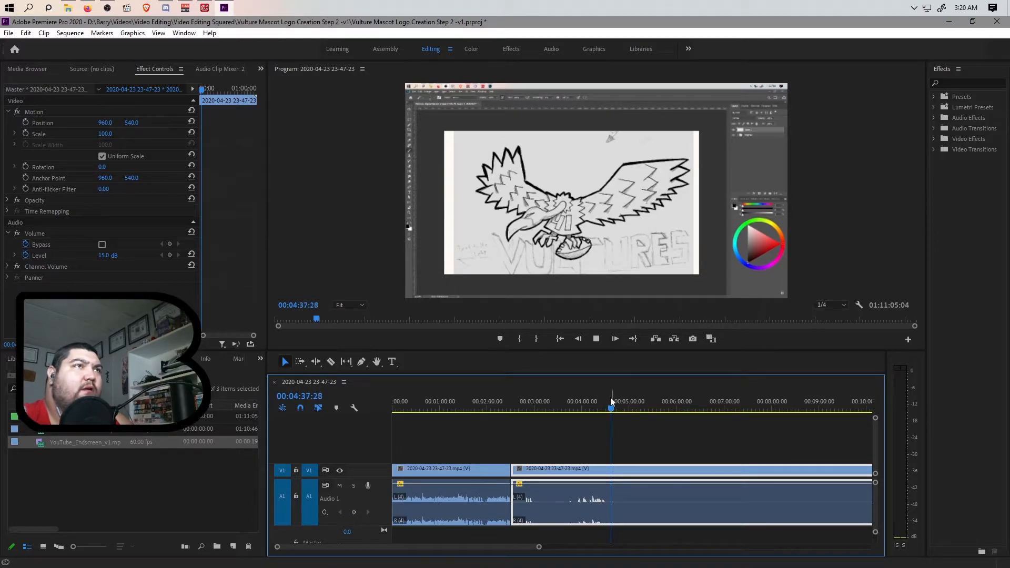
pyautogui.click(605, 410)
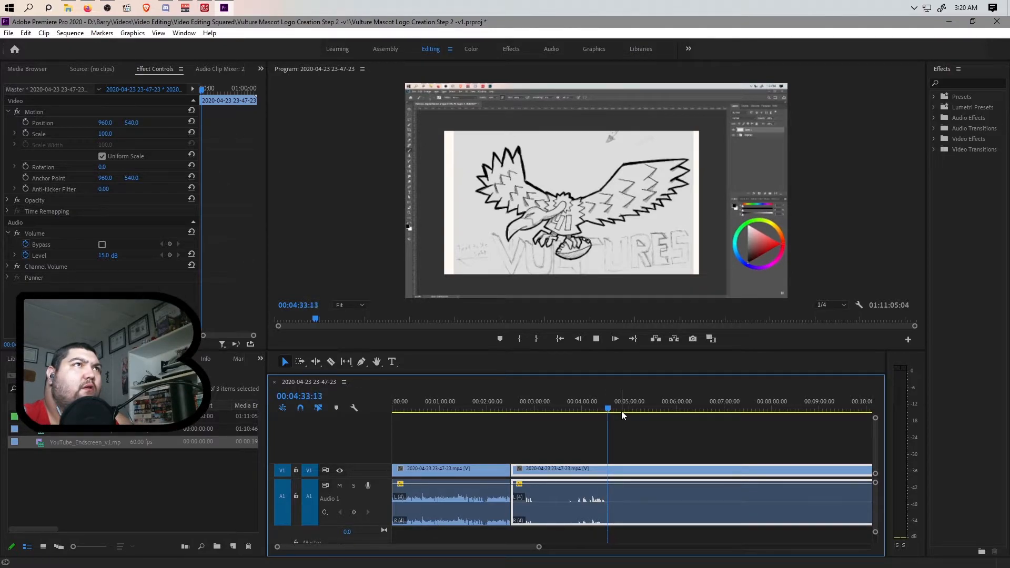
pyautogui.press('space')
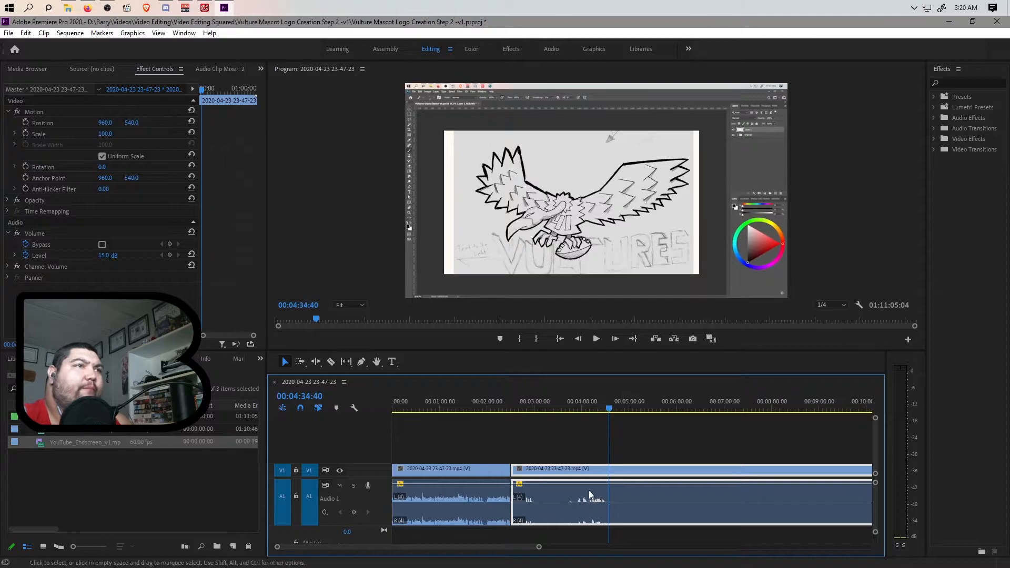
pyautogui.hotkey('ctrl', 'k')
pyautogui.click(563, 467)
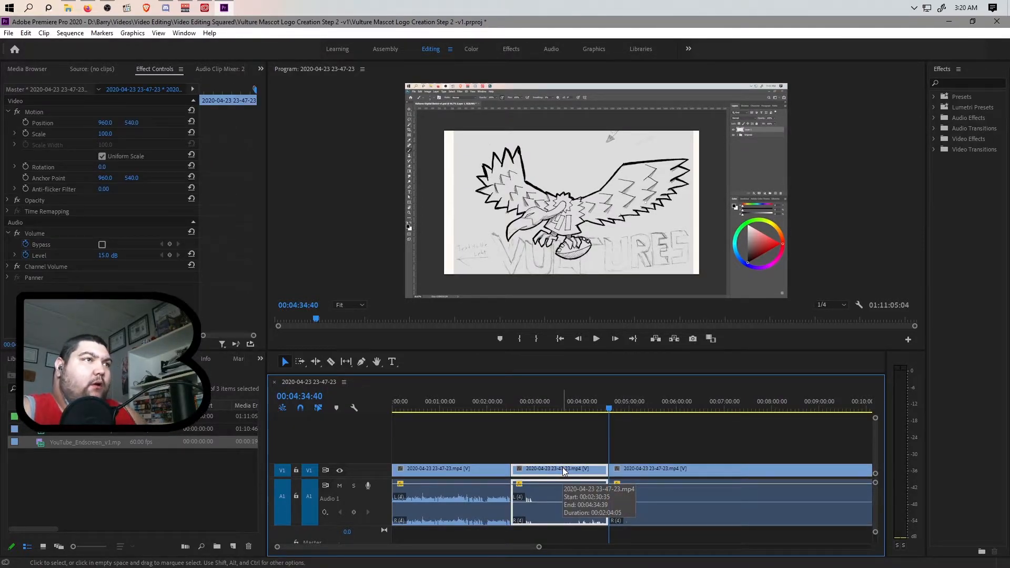
pyautogui.hotkey('shift', 'Delete')
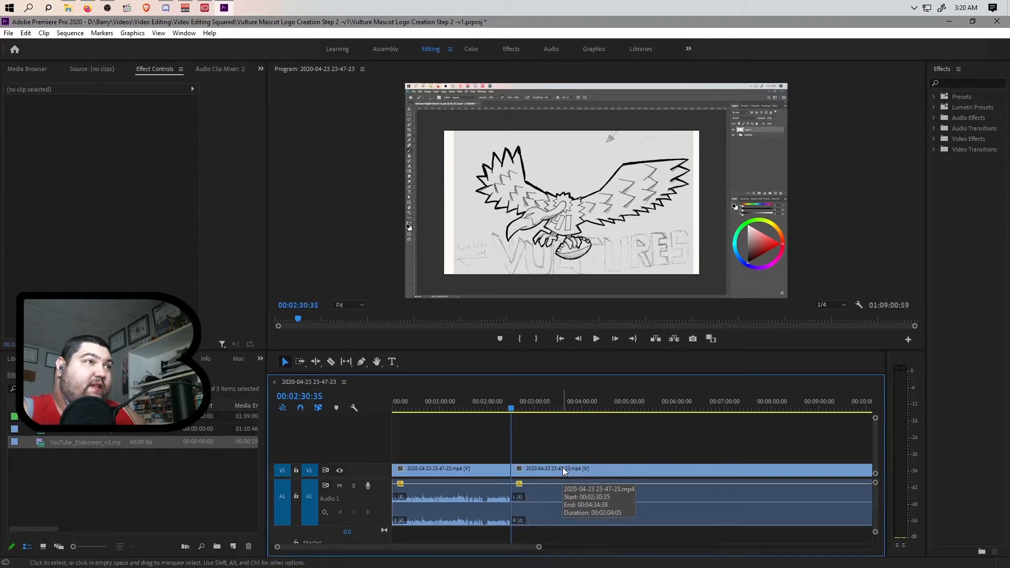
# - Review the final minutes of the recording to find where the drawing work stops
pyautogui.moveTo(543, 547); pyautogui.dragTo(846, 543)
pyautogui.click(837, 409)
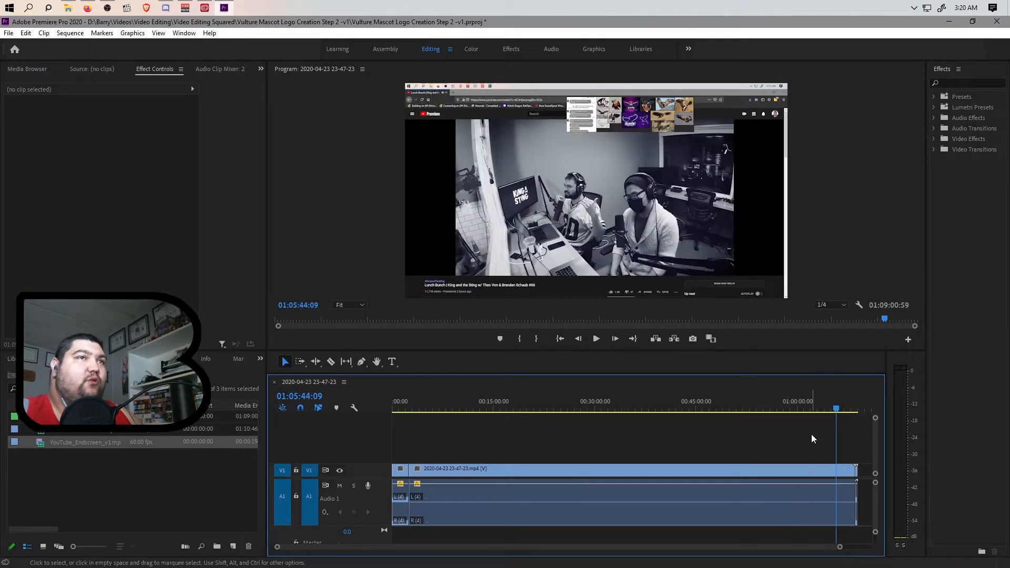
pyautogui.click(824, 409)
pyautogui.press('space')
pyautogui.moveTo(839, 547); pyautogui.dragTo(756, 550)
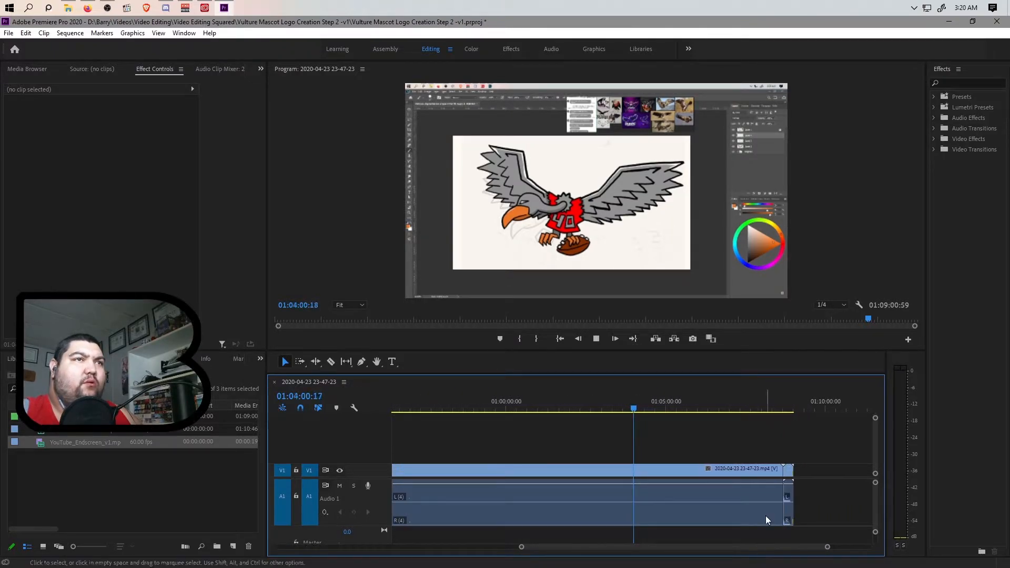
pyautogui.click(666, 408)
pyautogui.moveTo(668, 408); pyautogui.dragTo(629, 409)
pyautogui.press('space')
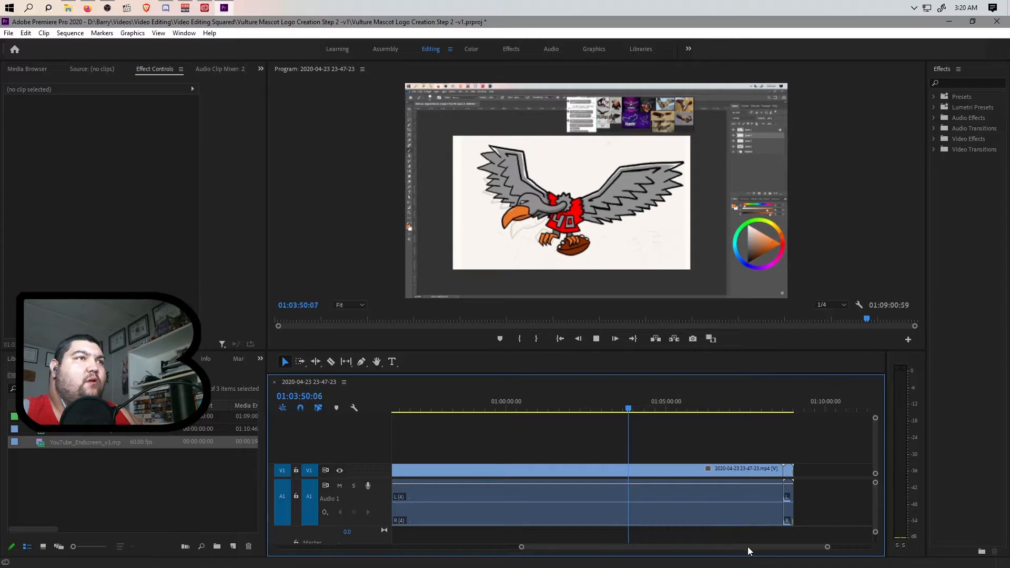
# - Split the recording at 01:04:05:02, just before the browser video appears, and ripple delete the remainder up to the endscreen
pyautogui.moveTo(827, 549); pyautogui.dragTo(766, 549)
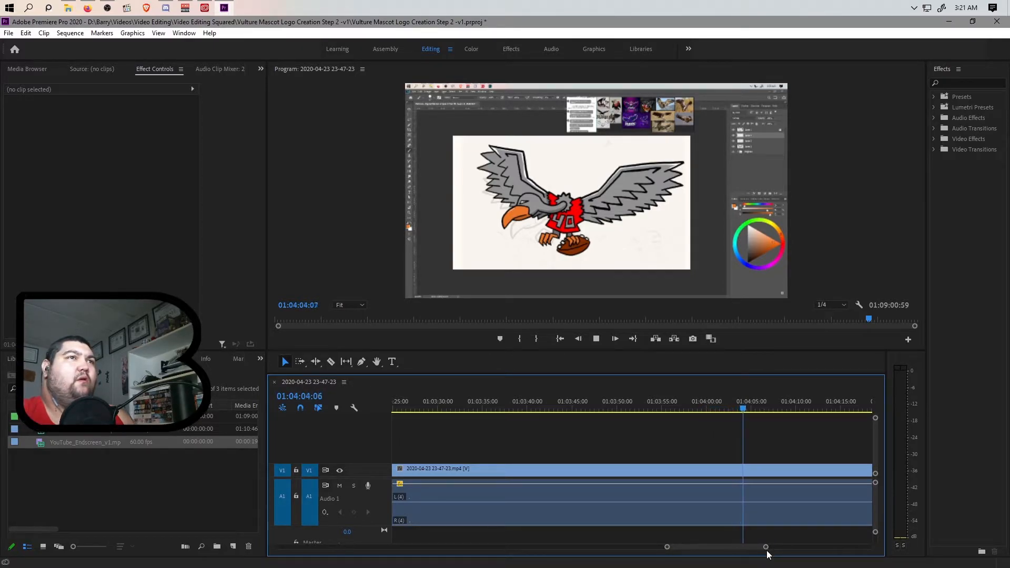
pyautogui.press('space')
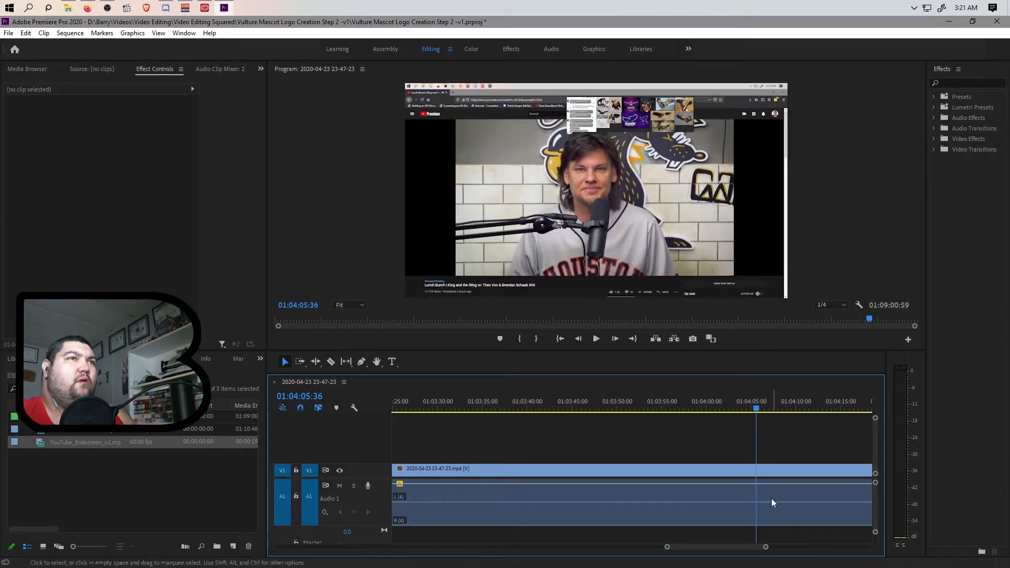
pyautogui.click(755, 411)
pyautogui.click(752, 409)
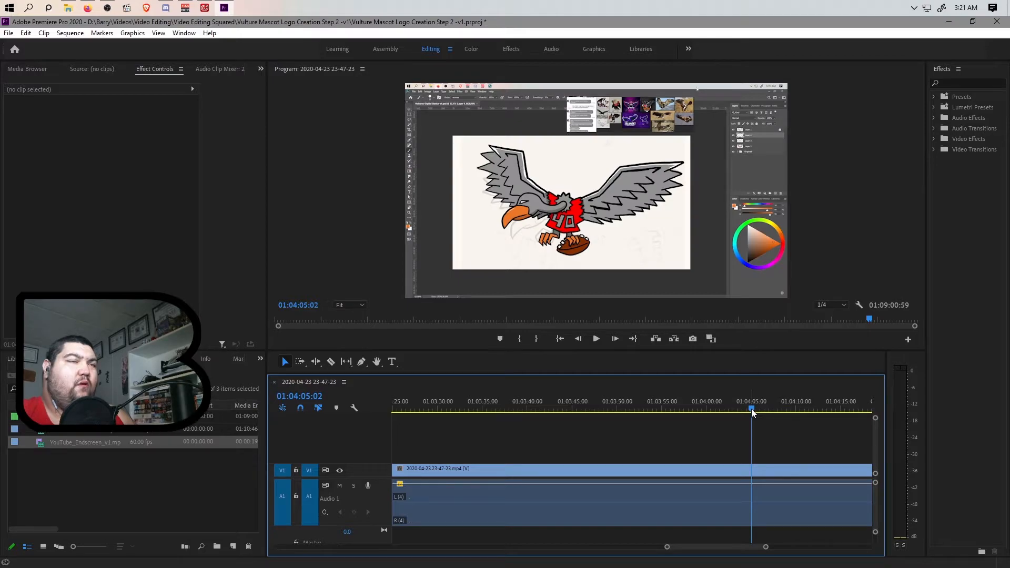
pyautogui.hotkey('ctrl', 'k')
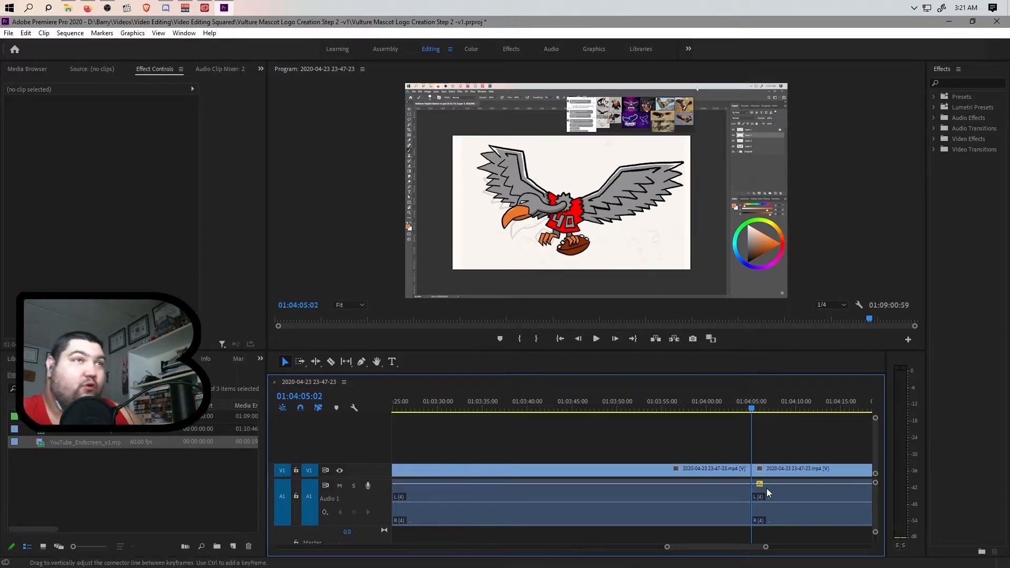
pyautogui.click(794, 469)
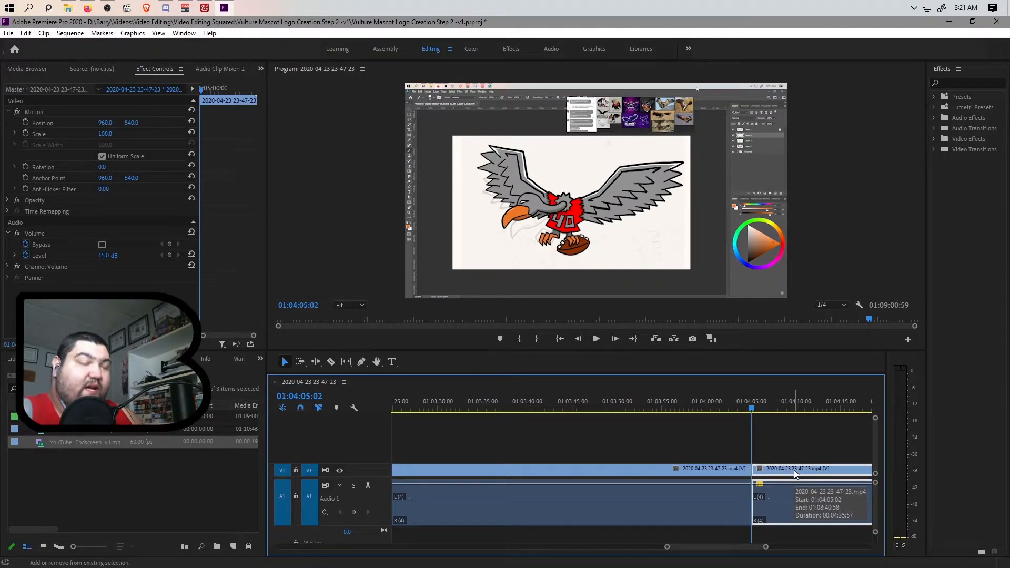
pyautogui.hotkey('shift', 'Delete')
# - Set the speed of the long recording clip after the introduction to 500%
pyautogui.moveTo(667, 549); pyautogui.dragTo(303, 566)
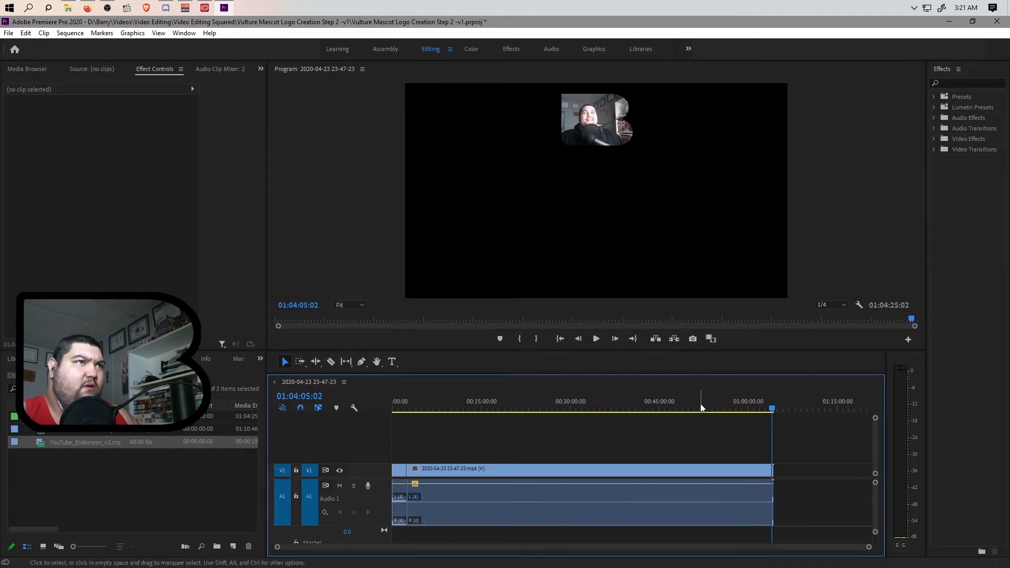
pyautogui.moveTo(720, 412); pyautogui.dragTo(612, 412)
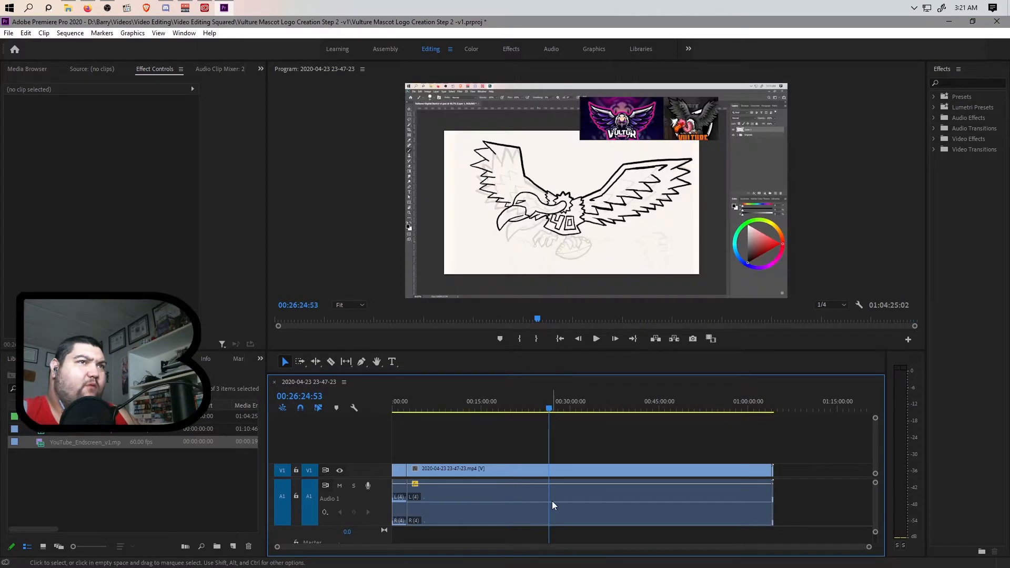
pyautogui.click(551, 501)
pyautogui.rightClick(576, 490)
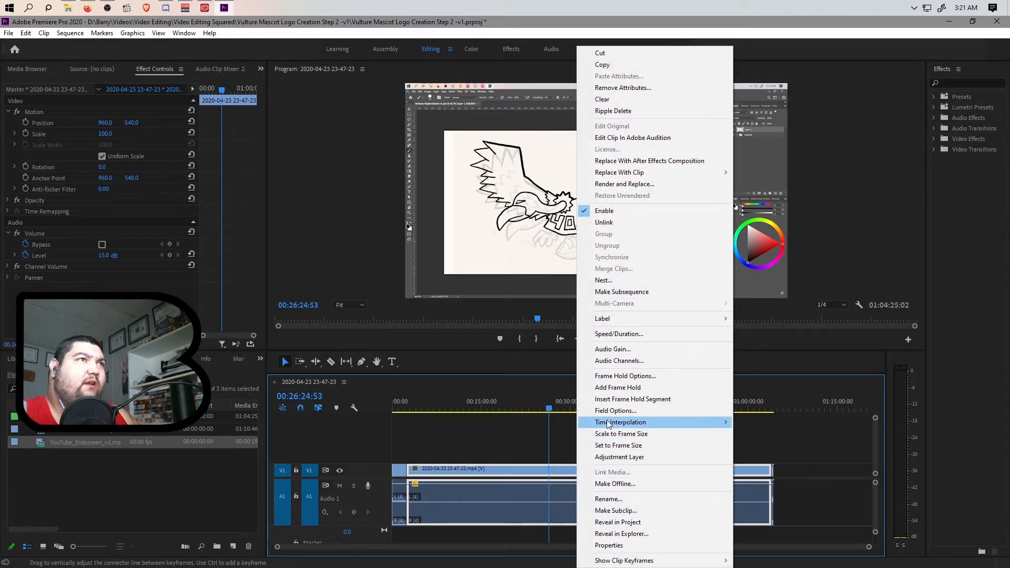
pyautogui.click(639, 336)
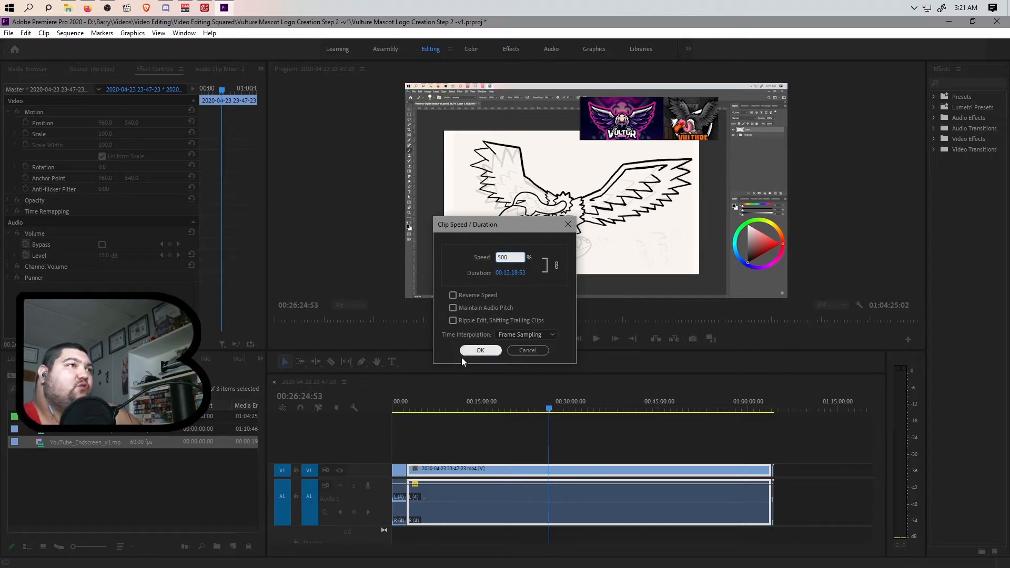
pyautogui.click(481, 351)
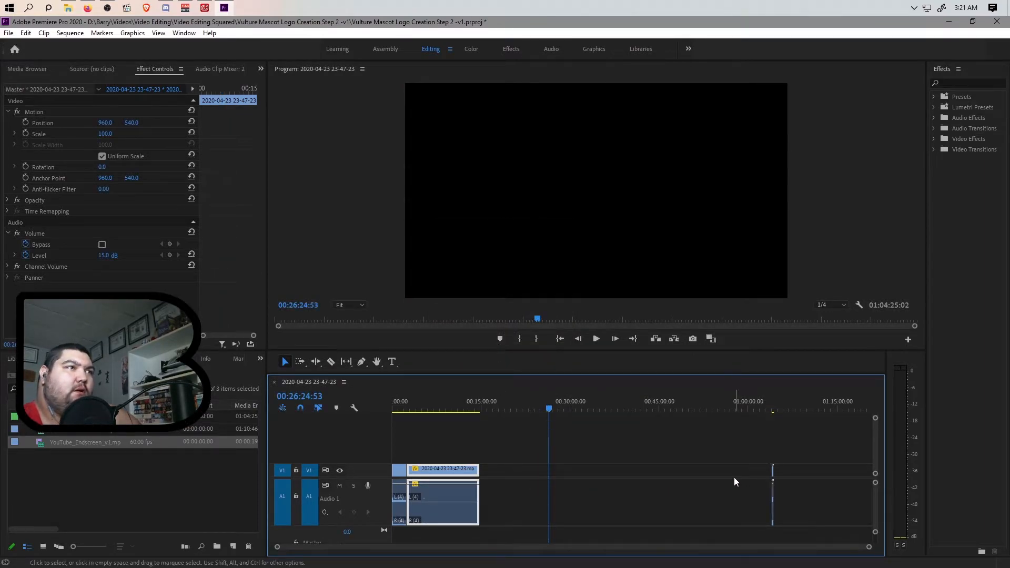
# - Move the YouTube_Endscreen_v1.mp4 clip directly after the sped-up recording and return the playhead to the sequence start
pyautogui.click(773, 486)
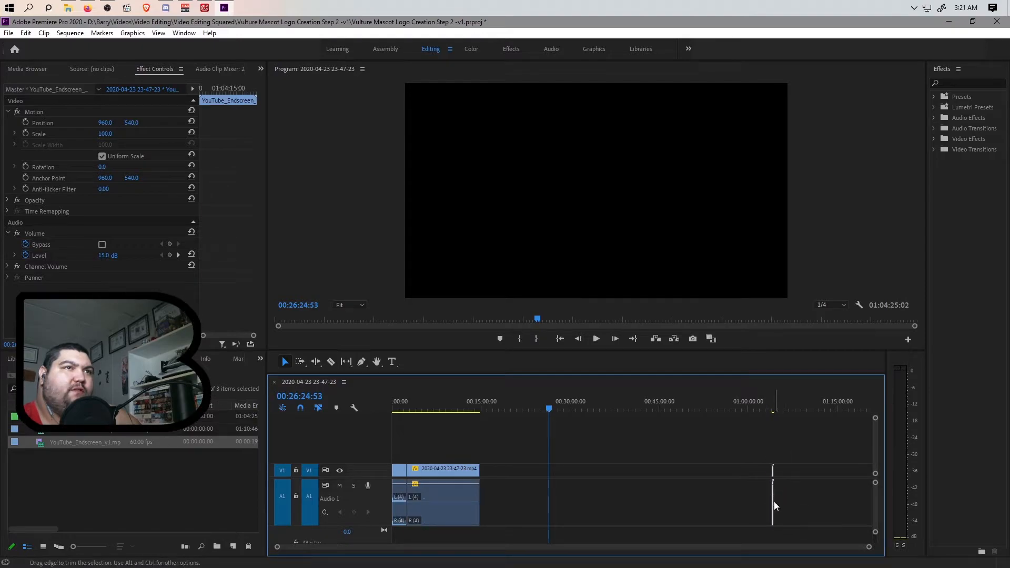
pyautogui.moveTo(758, 508); pyautogui.dragTo(504, 460)
pyautogui.moveTo(482, 408); pyautogui.dragTo(484, 408)
pyautogui.press('Home')
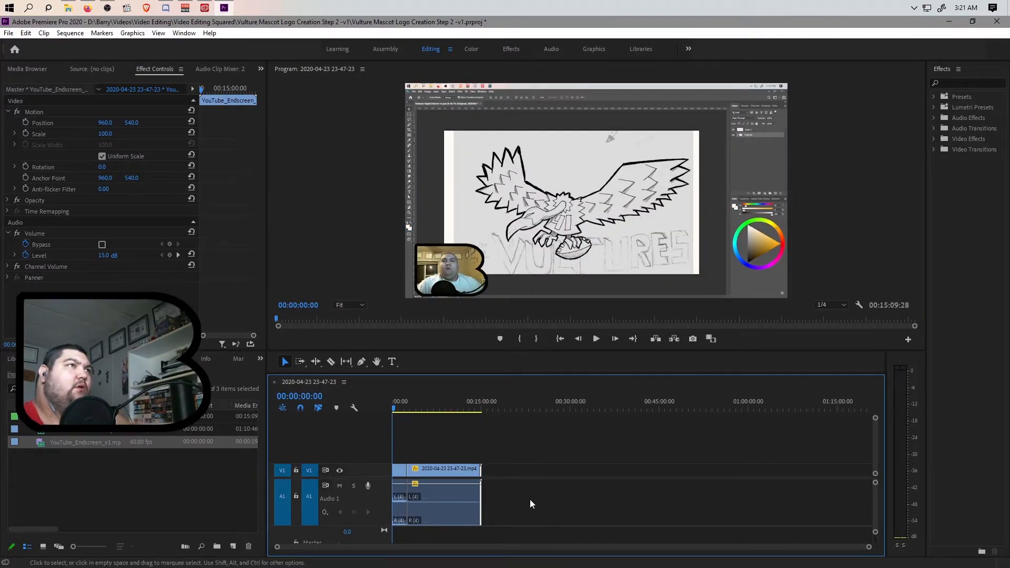
# - Play back the sped-up drawing footage, check the sequence through to the end of the endscreen, and save the project
pyautogui.moveTo(394, 409)
pyautogui.mouseDown()
pyautogui.moveTo(425, 412)
pyautogui.moveTo(406, 415)
pyautogui.mouseUp()
pyautogui.press('space')
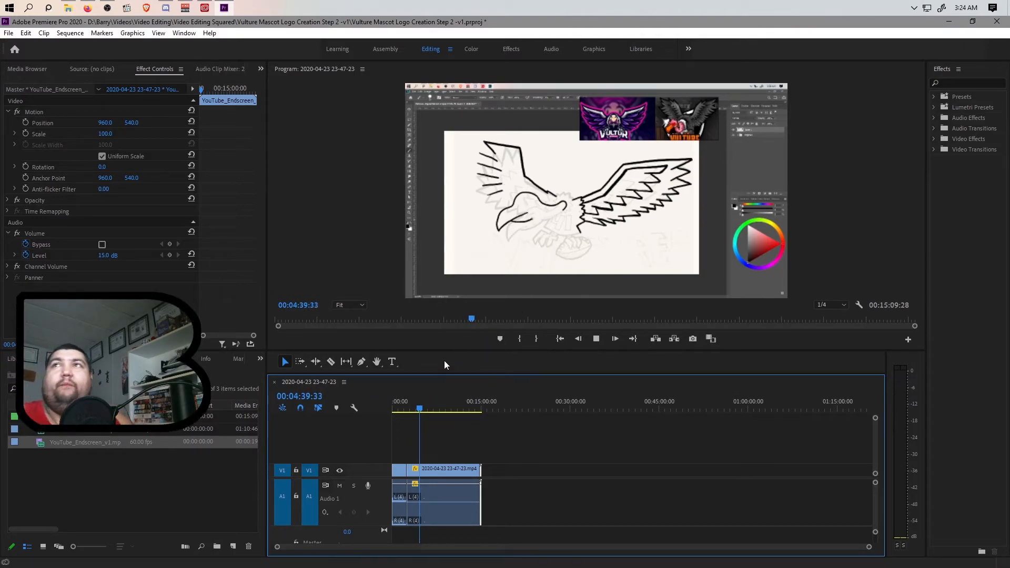
pyautogui.moveTo(427, 409); pyautogui.dragTo(482, 411)
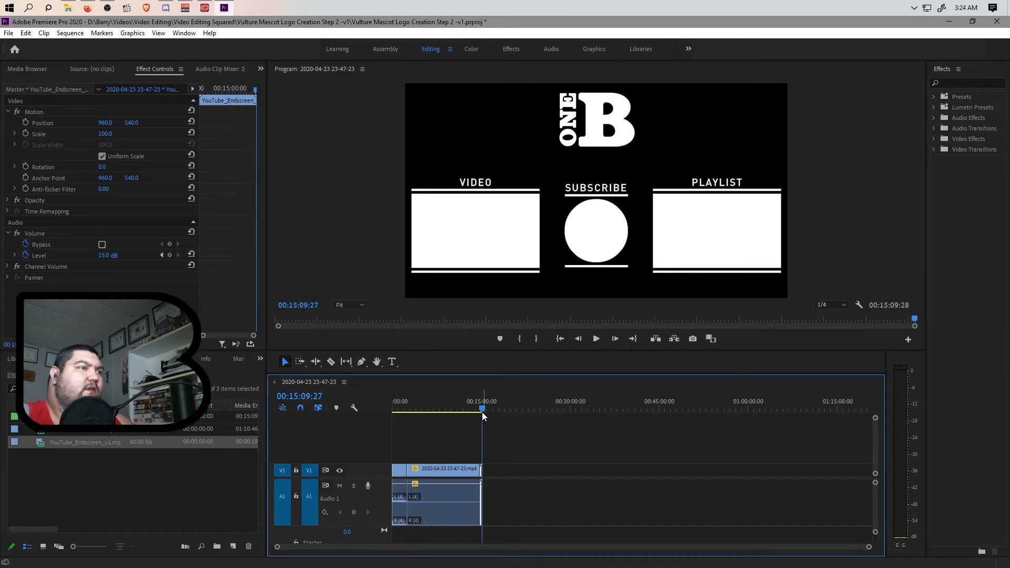
pyautogui.hotkey('ctrl', 's')
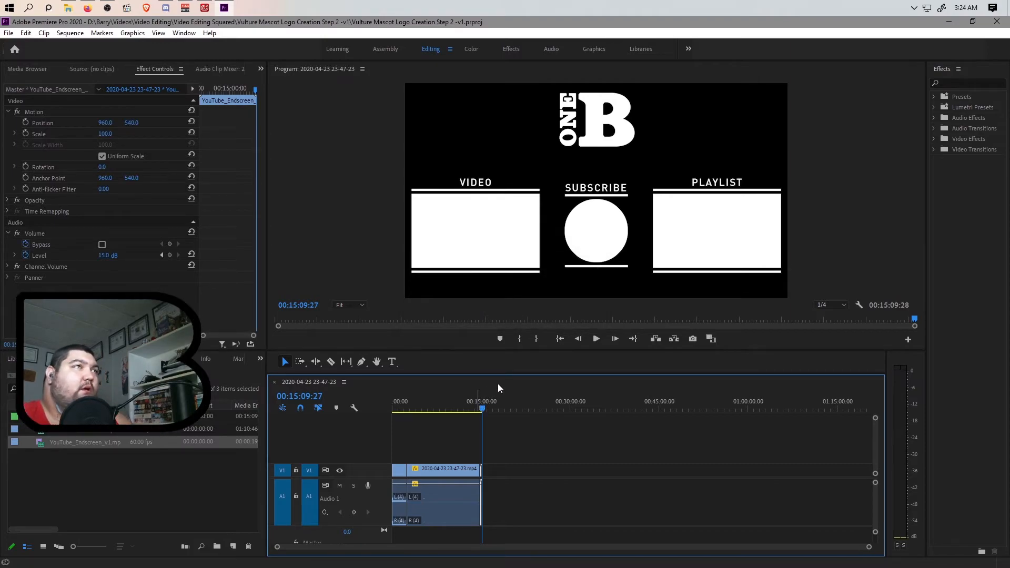
# - Open the export settings for the sequence and choose the Vulture Mascot Logo Creation Step 2 -v1 folder as the output location
pyautogui.hotkey('ctrl', 'm')
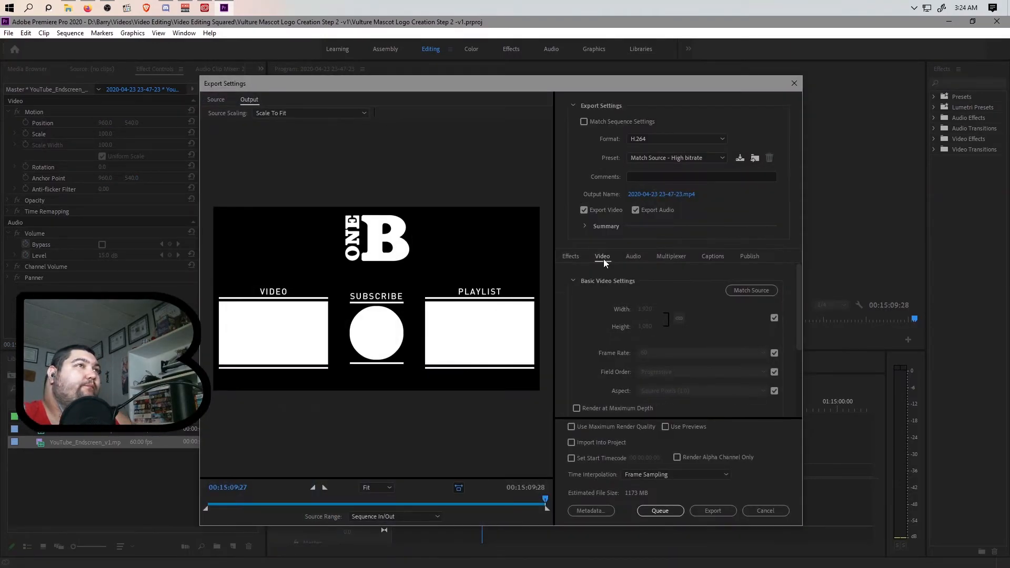
pyautogui.click(662, 193)
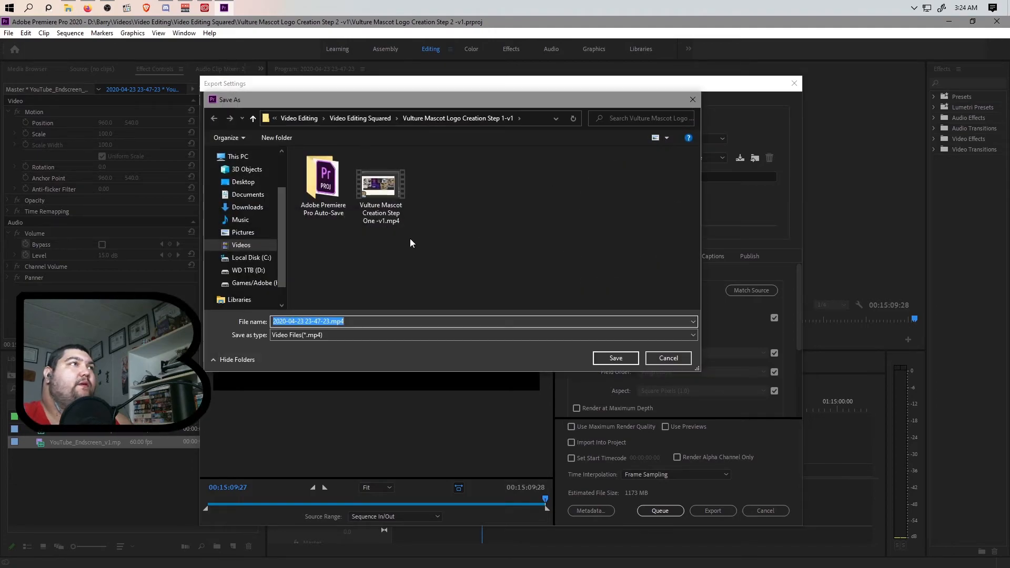
pyautogui.click(381, 117)
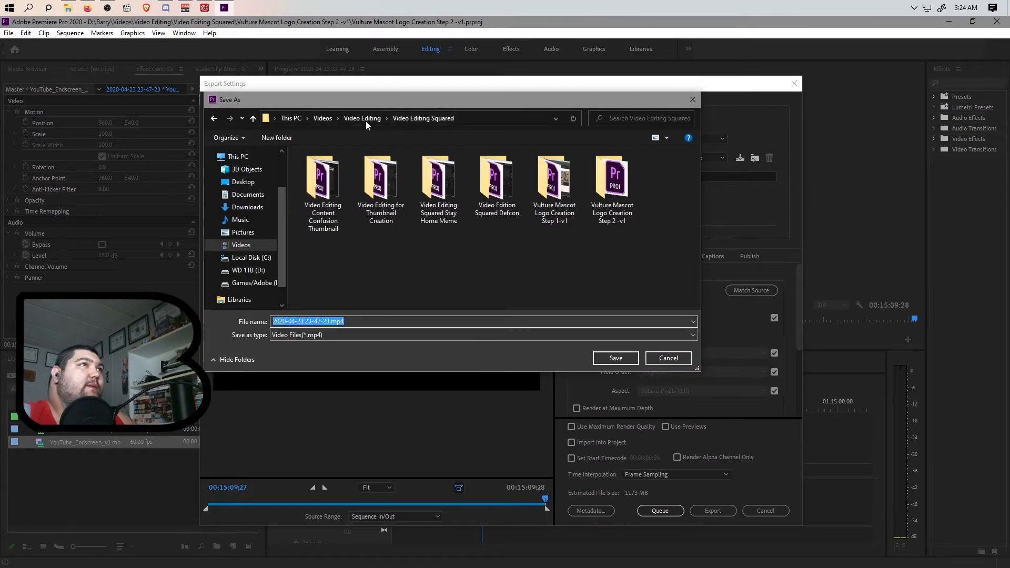
pyautogui.doubleClick(605, 205)
# - Name the export file Vulture Mascot Logo Creation -Step 2 -v1.mp4 and save the output name
pyautogui.click(327, 322)
pyautogui.click(328, 323)
pyautogui.hotkey('shift', 'Home')
pyautogui.moveTo(332, 322); pyautogui.dragTo(226, 320)
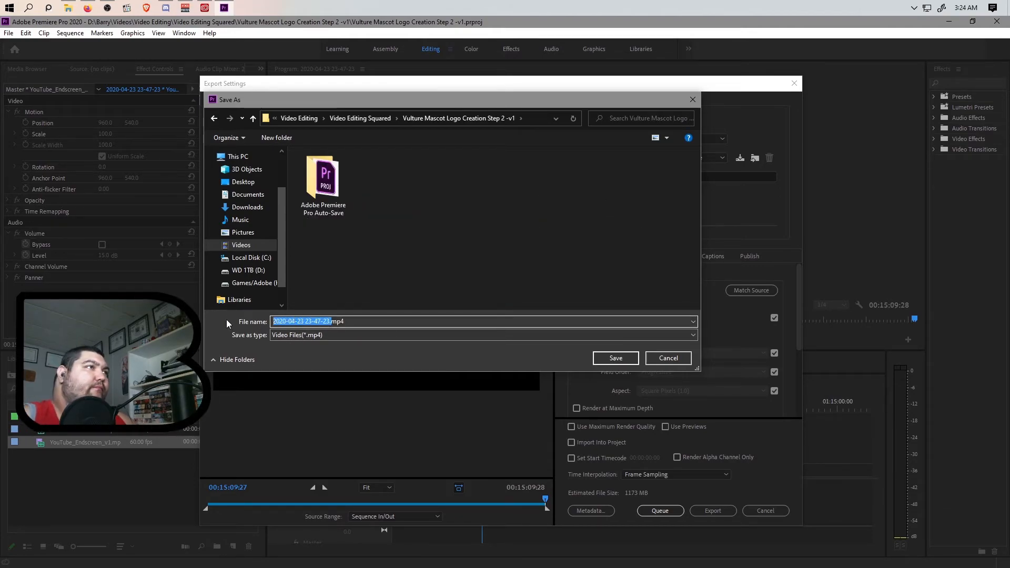
pyautogui.press('BackSpace')
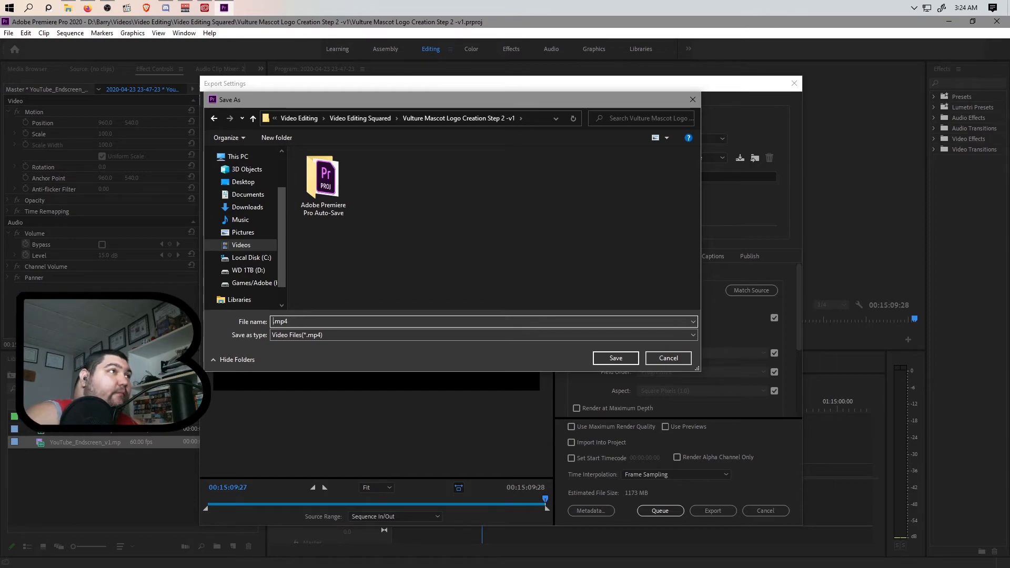
pyautogui.write('Vulture Mascot Logo Creation -v1')
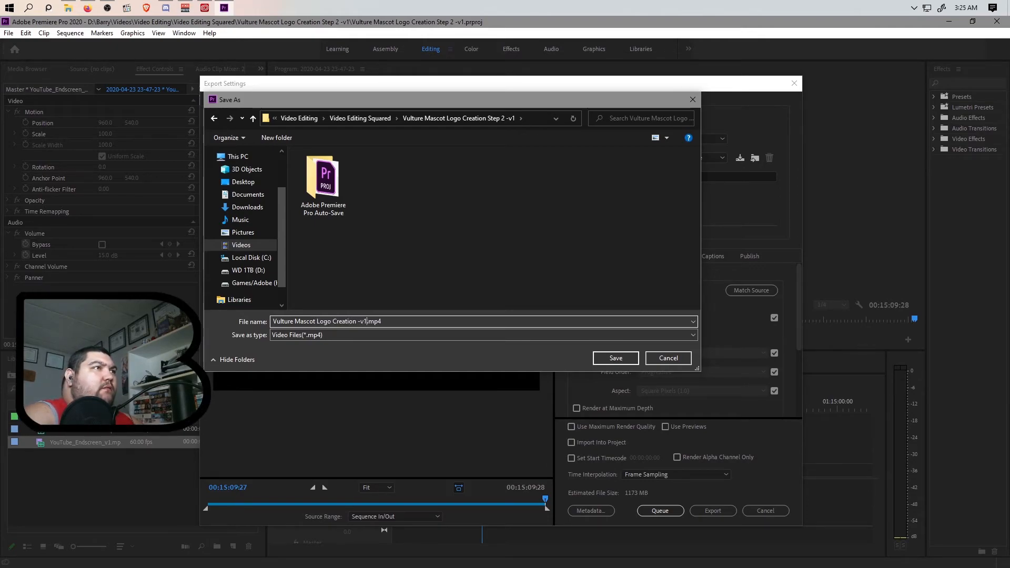
pyautogui.press('Left')
pyautogui.press('Left')
pyautogui.press('Left')
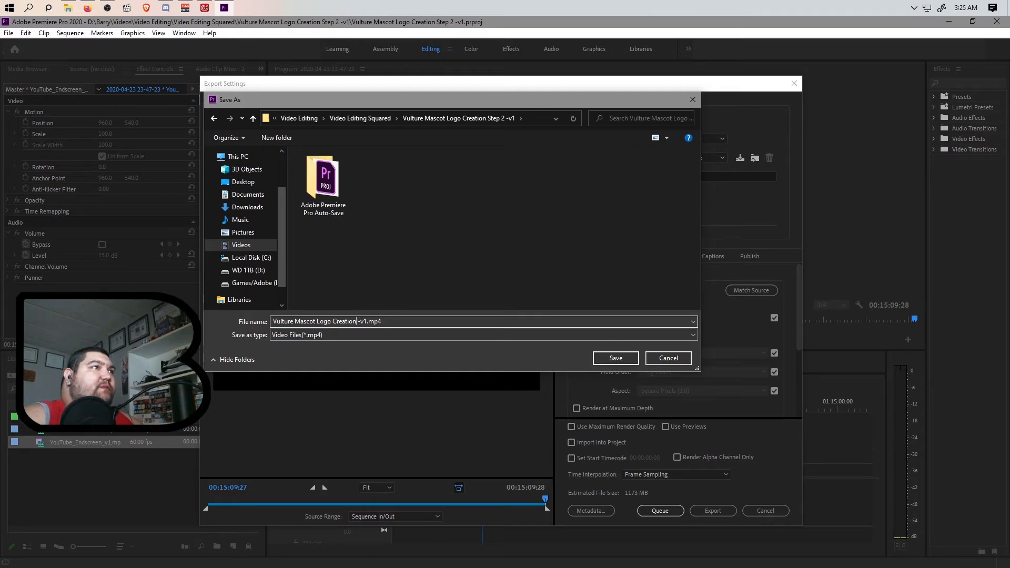
pyautogui.write('Step')
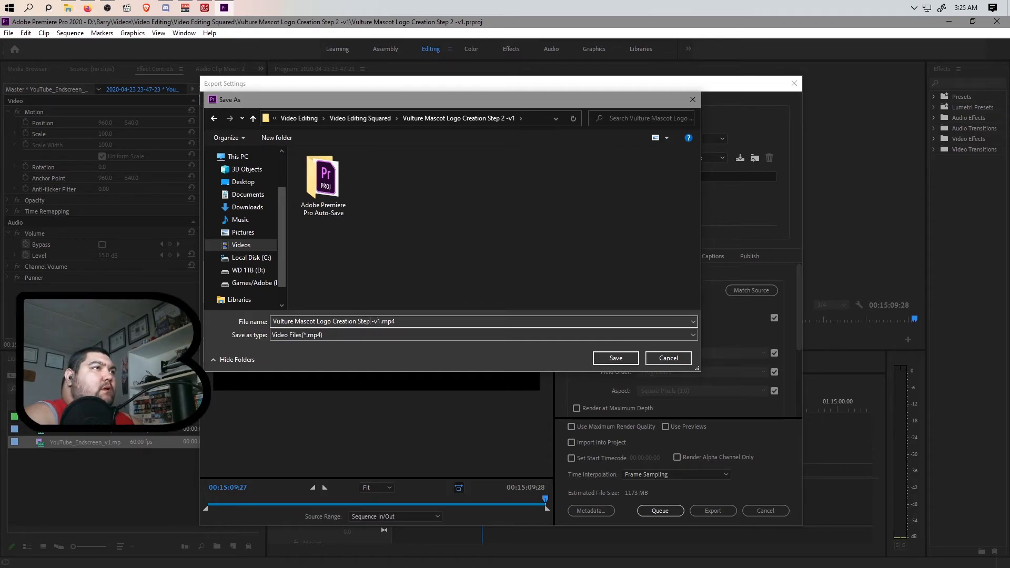
pyautogui.press('Left')
pyautogui.press('Left')
pyautogui.press('Left')
pyautogui.write('-')
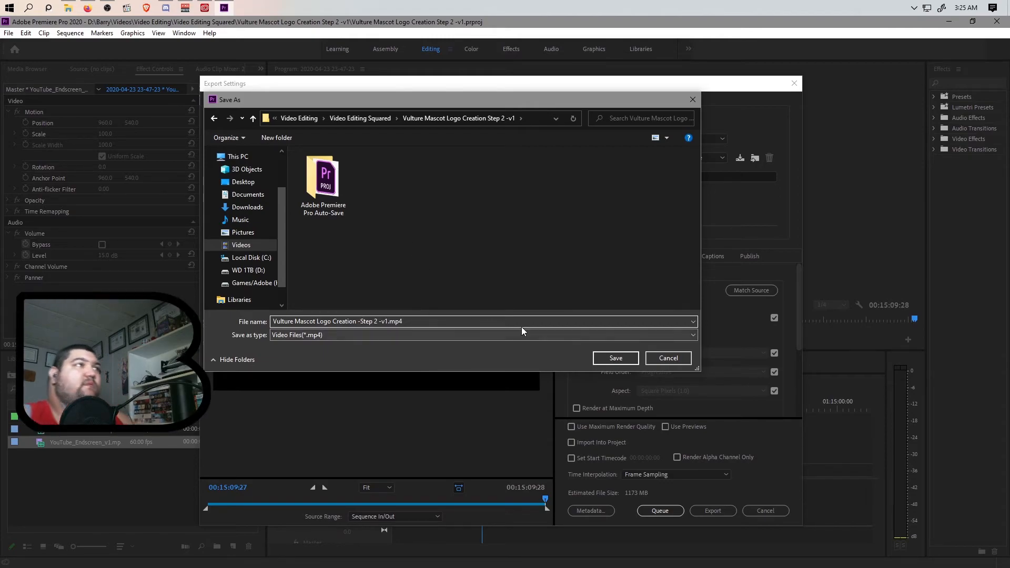
pyautogui.click(617, 358)
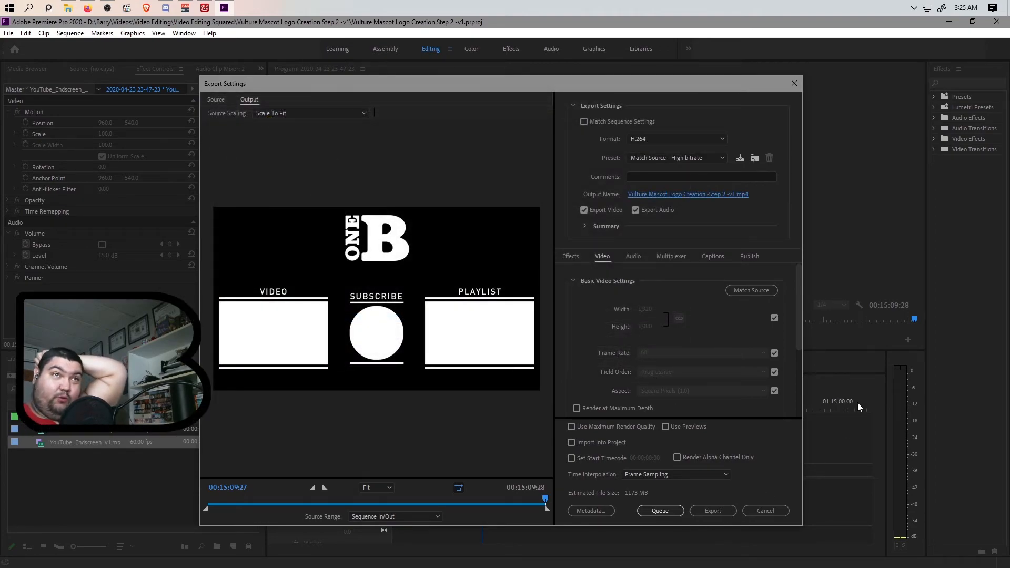
# - Send the export to the Adobe Media Encoder queue and check the preset choices of the queued H.264 job
pyautogui.click(660, 511)
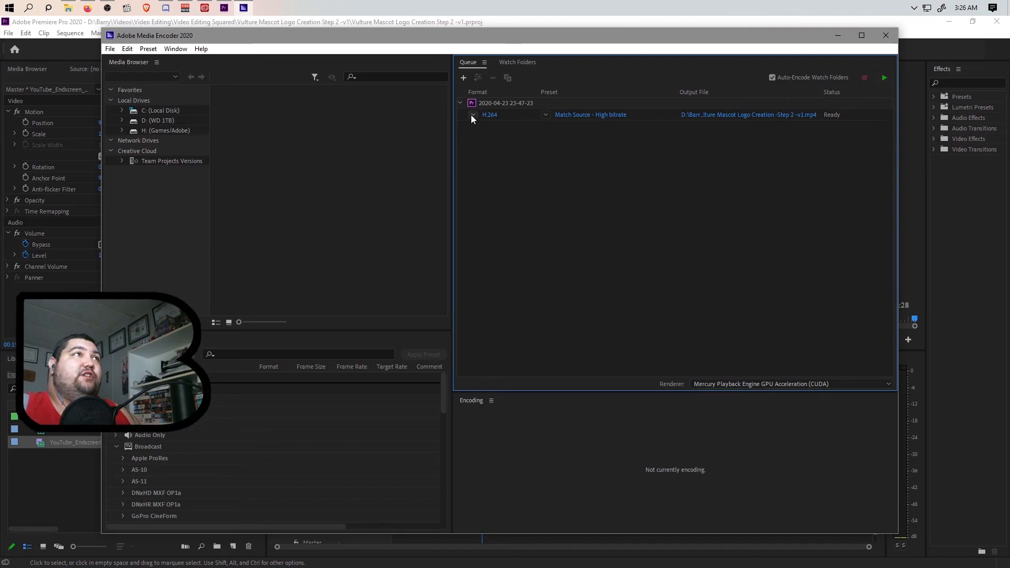
pyautogui.click(545, 114)
pyautogui.click(546, 115)
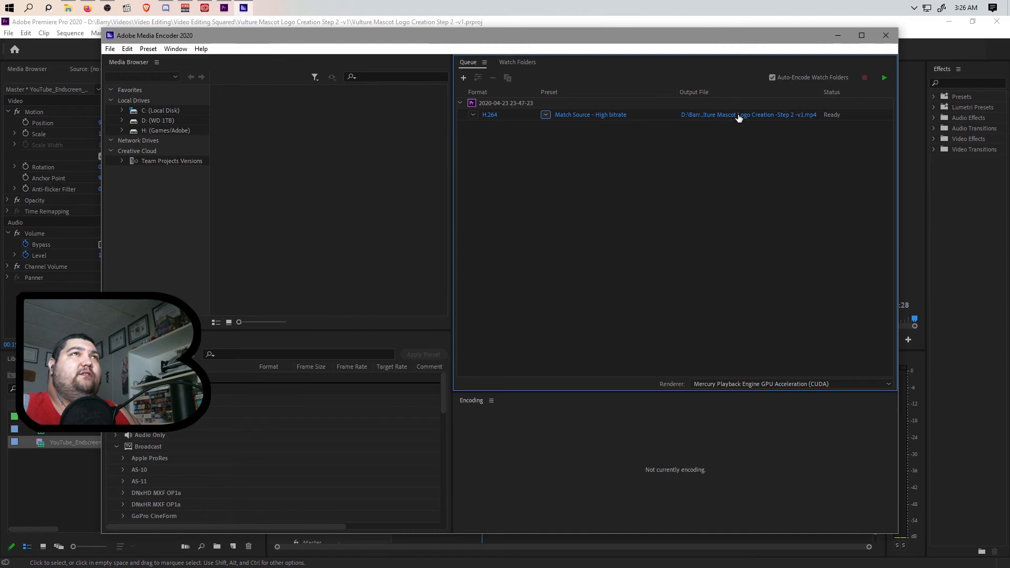